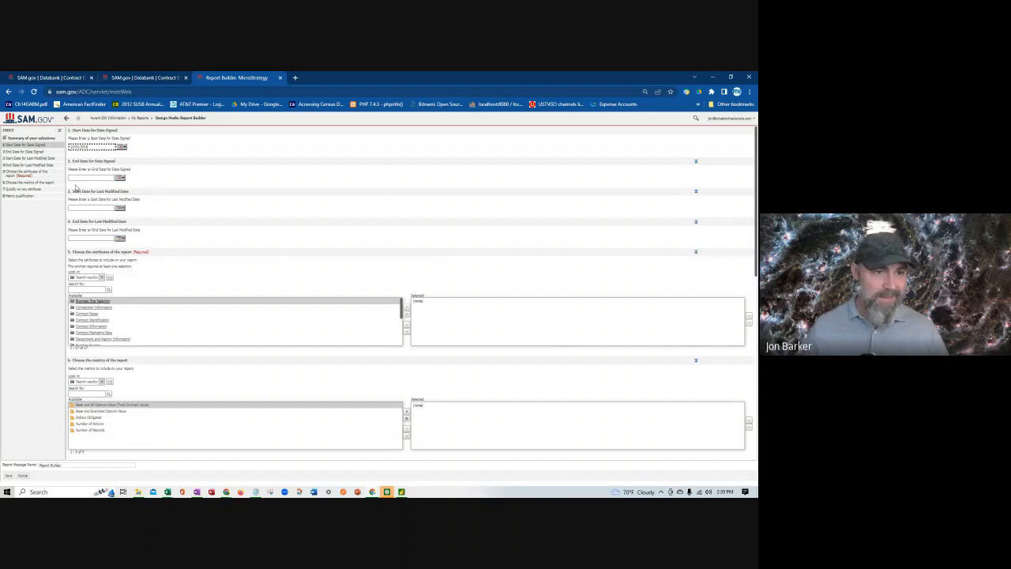
# Set the end date for Date Signed to 12/19/2022
pyautogui.click(77, 177)
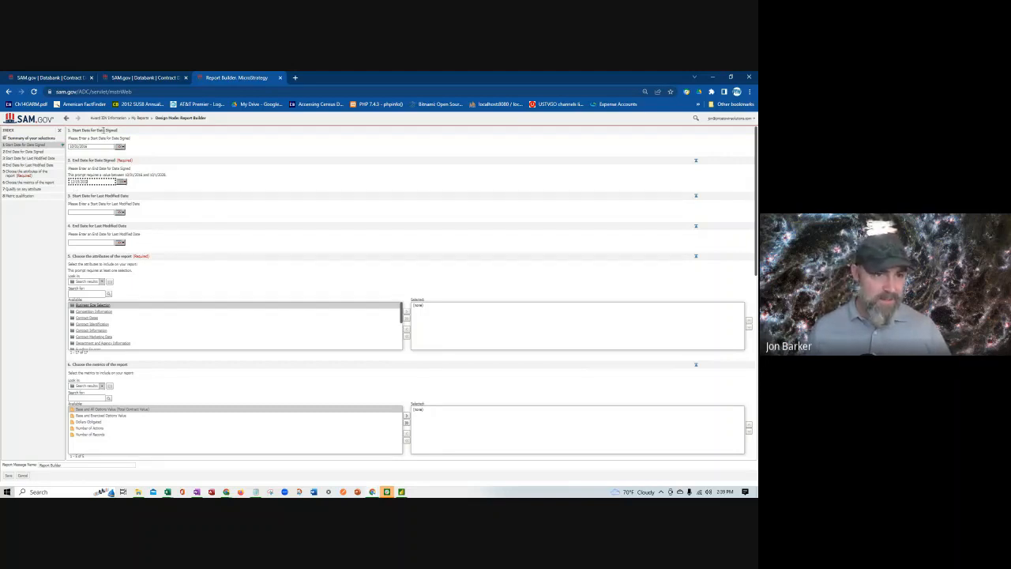
pyautogui.click(93, 134)
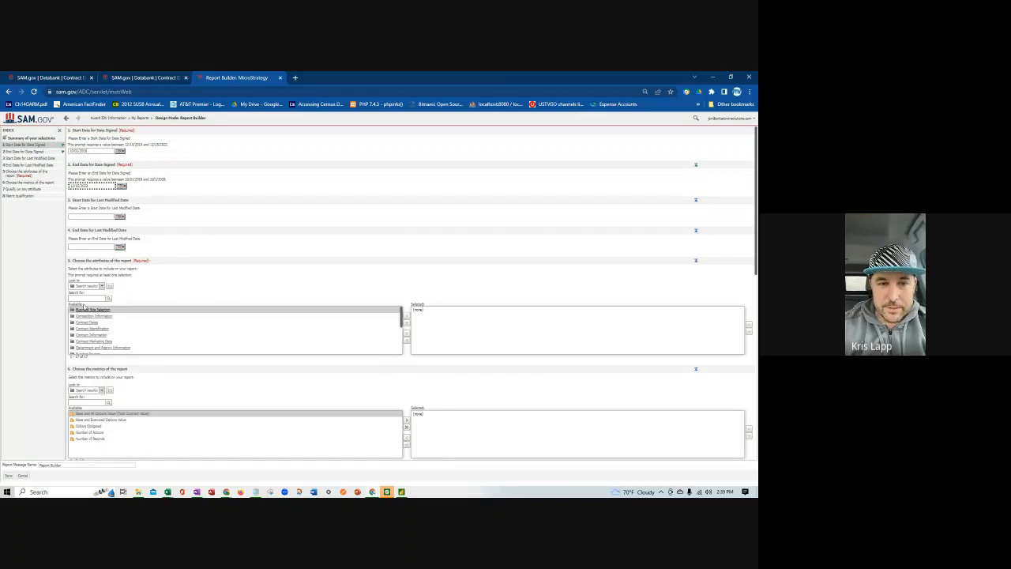
# Search the report attributes for "performance" and add Principal Place of Performance State Code to the report
pyautogui.click(89, 298)
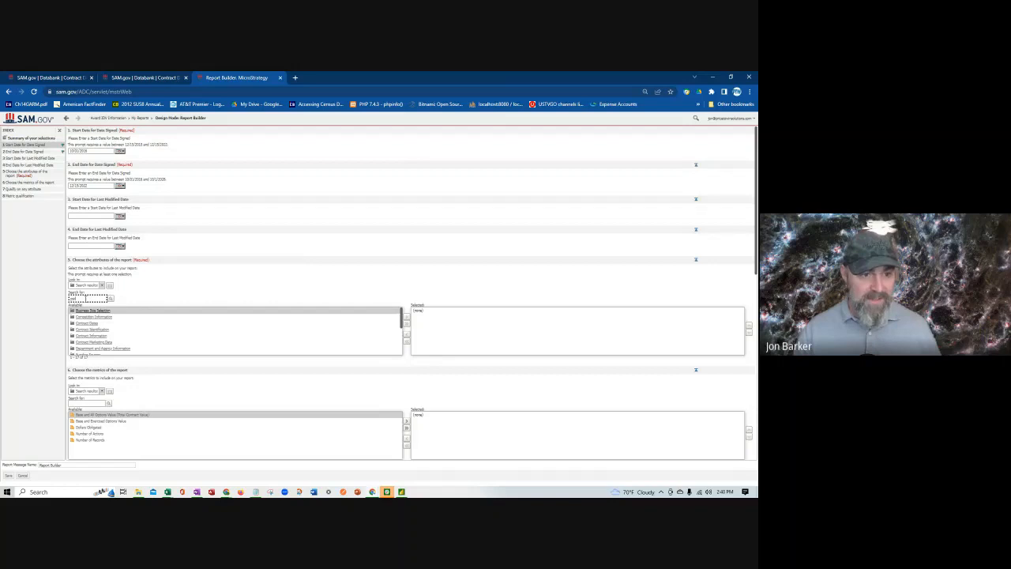
pyautogui.write('nce')
pyautogui.press('Return')
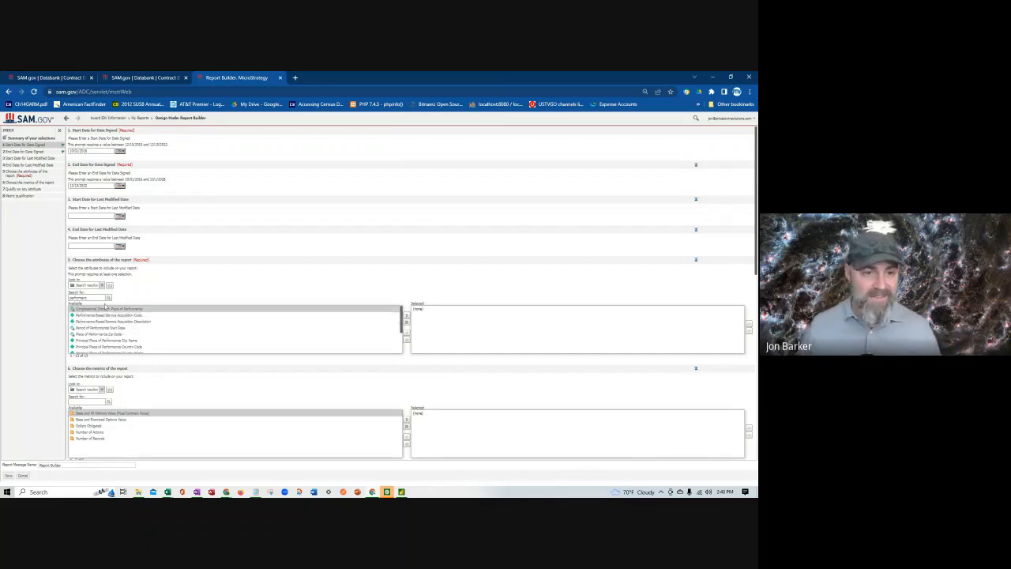
pyautogui.scroll(-2, 99, 330)
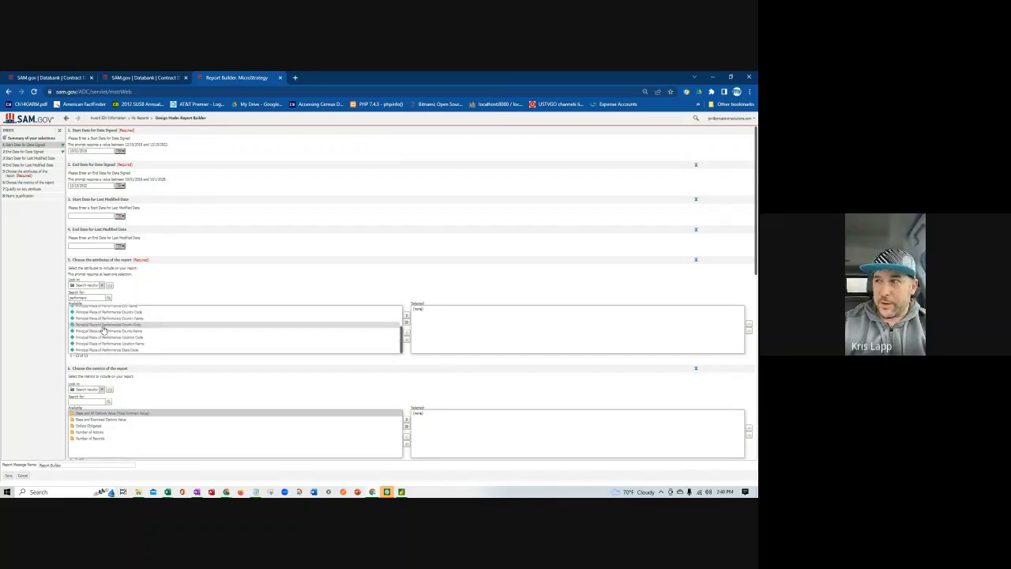
pyautogui.scroll(-1, 101, 338)
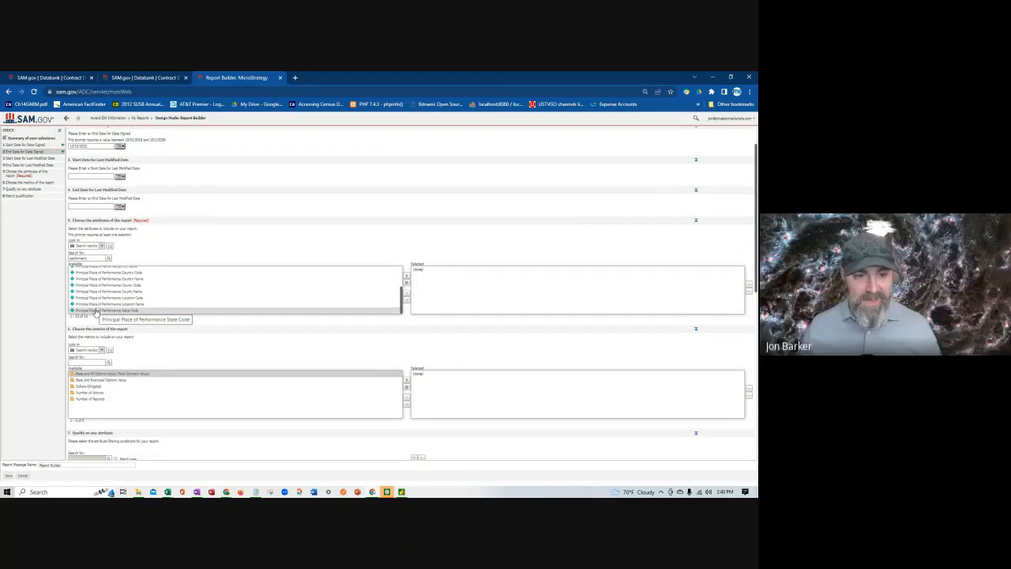
pyautogui.doubleClick(96, 311)
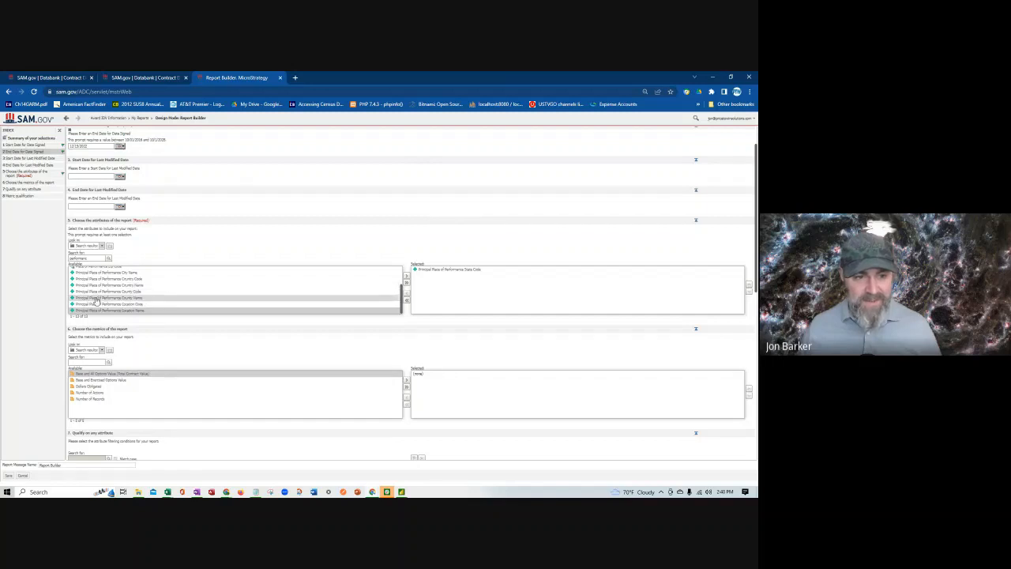
# Add the Principal Place of Performance County Name attribute to the report, placing it before the State Code attribute
pyautogui.doubleClick(95, 298)
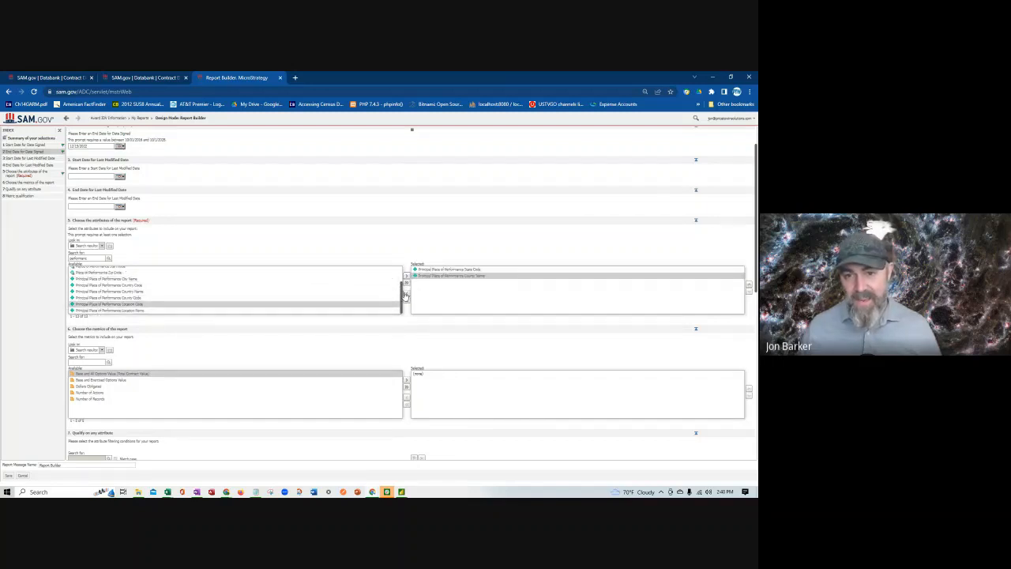
pyautogui.click(406, 294)
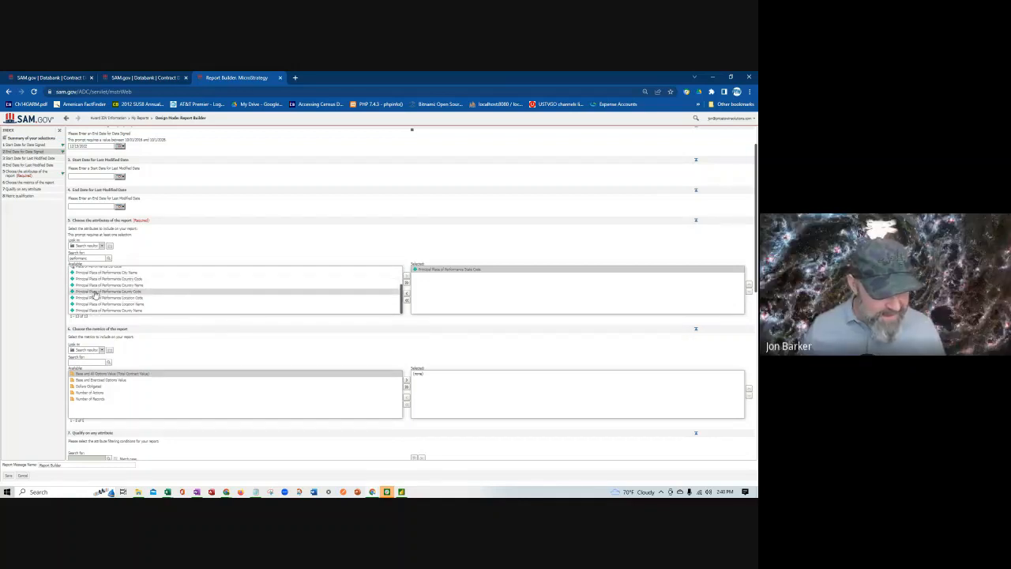
pyautogui.doubleClick(98, 310)
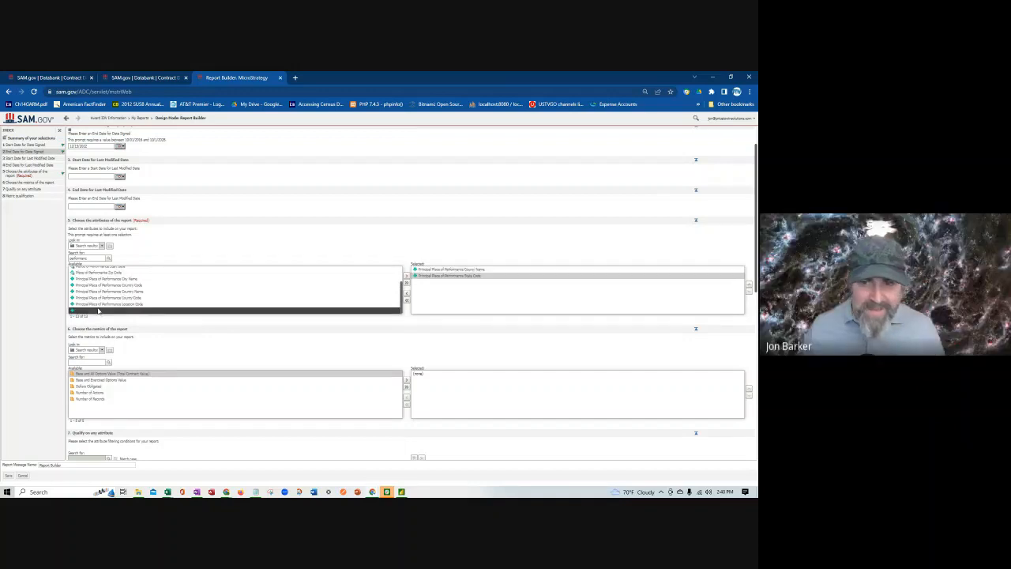
# Add the metrics Dollars Obligated and Number of Records to the report, placing Number of Records first
pyautogui.scroll(-1, 284, 353)
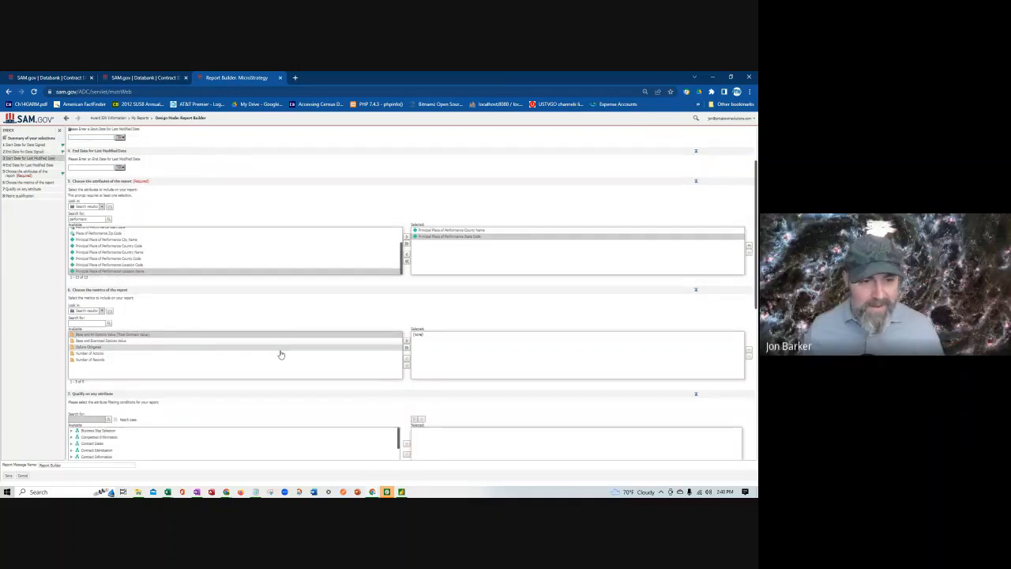
pyautogui.doubleClick(99, 348)
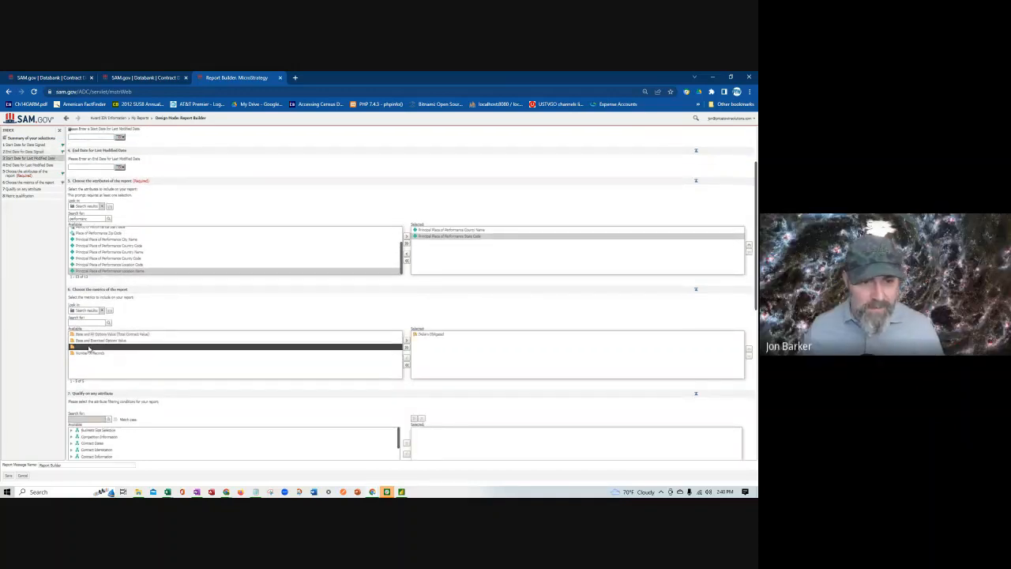
pyautogui.click(88, 355)
pyautogui.doubleClick(88, 354)
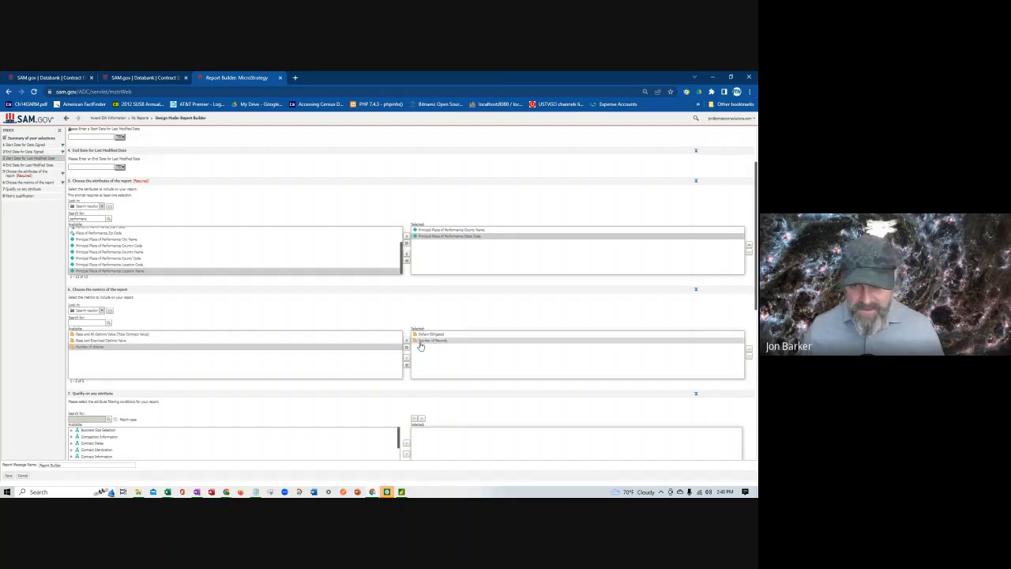
pyautogui.click(749, 351)
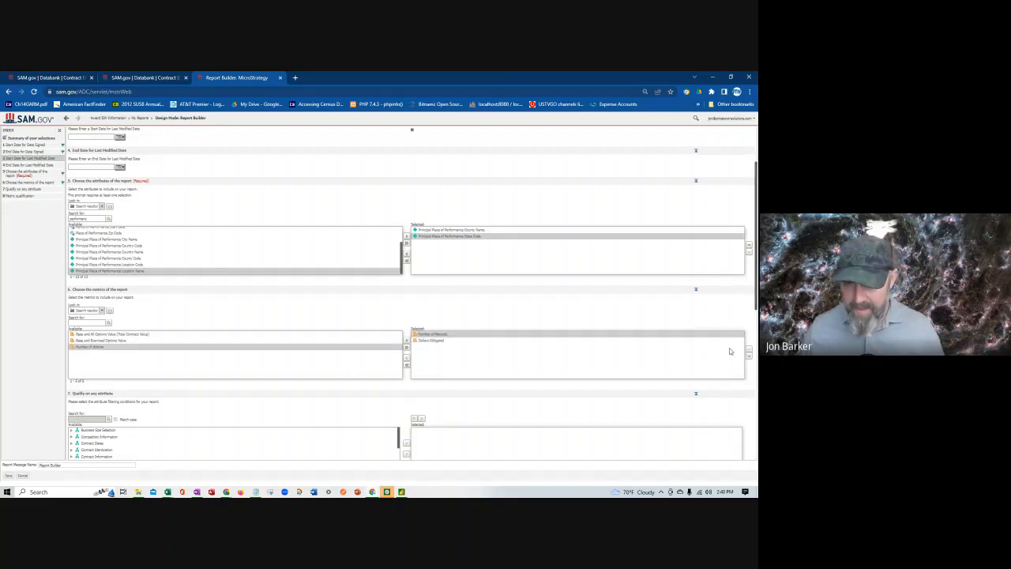
# Add an attribute qualification requiring the Principal Place of Performance State Code ID to equal WA
pyautogui.scroll(-1, 389, 366)
pyautogui.scroll(-1, 390, 366)
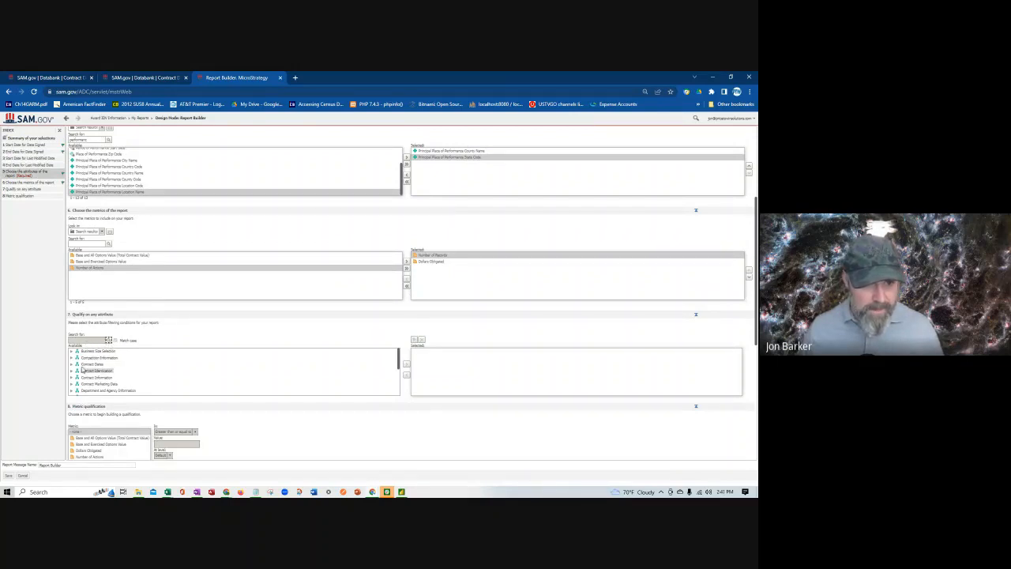
pyautogui.scroll(-1, 118, 342)
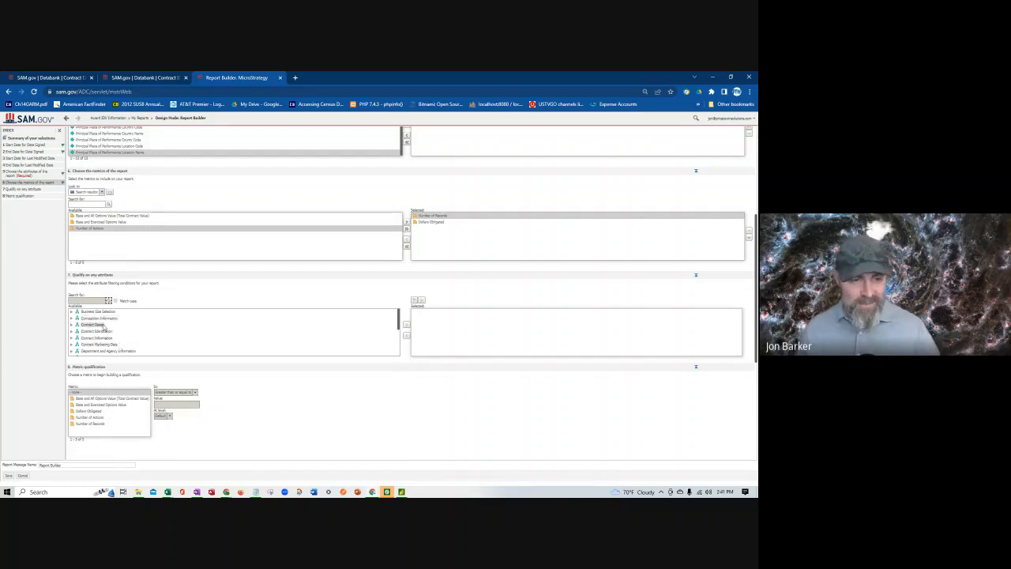
pyautogui.scroll(-2, 87, 329)
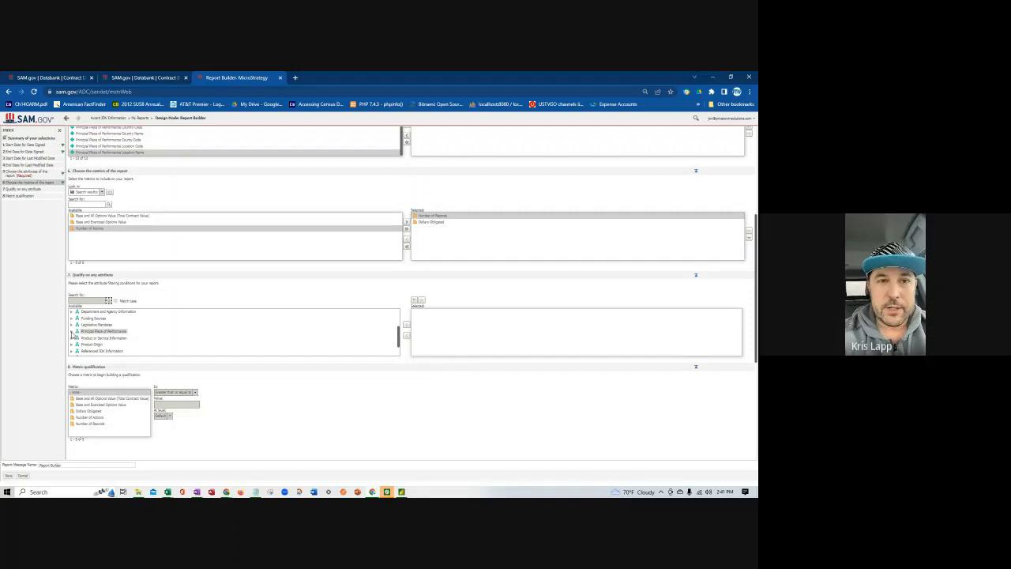
pyautogui.click(72, 332)
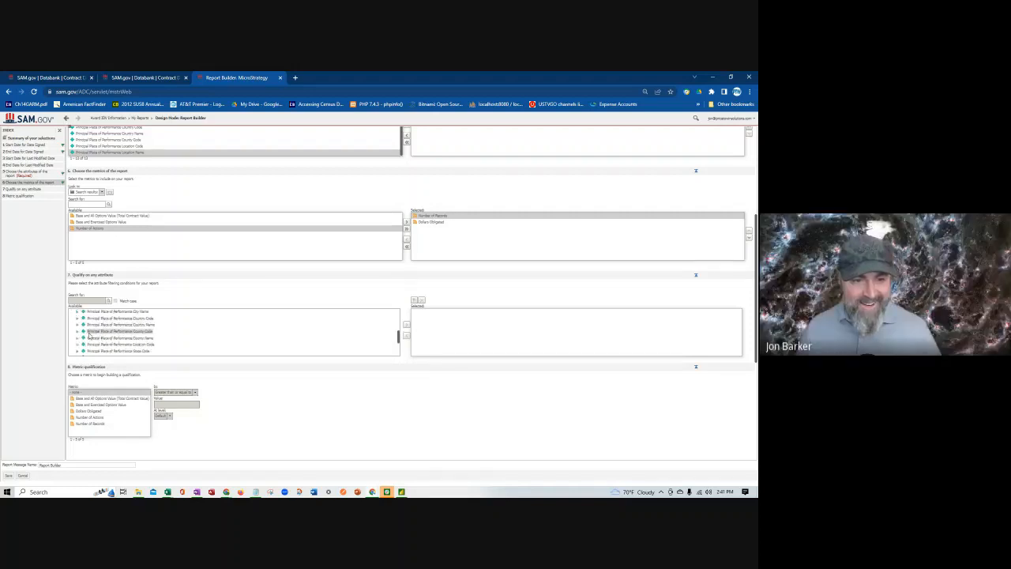
pyautogui.doubleClick(97, 351)
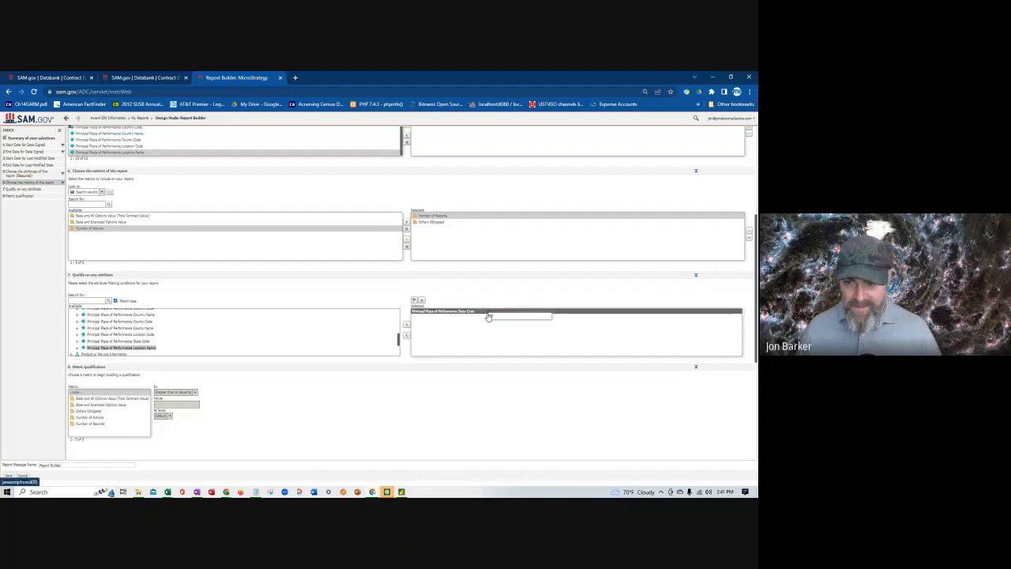
pyautogui.click(493, 313)
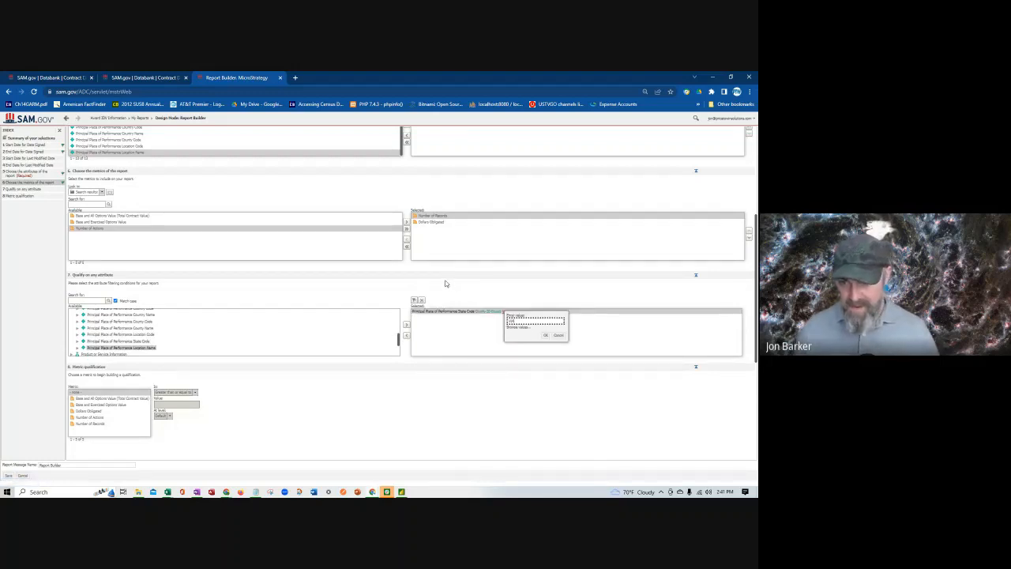
pyautogui.click(545, 335)
# Search the report attributes for "agency" and add Contracting Agency Name to the report
pyautogui.scroll(3, 366, 301)
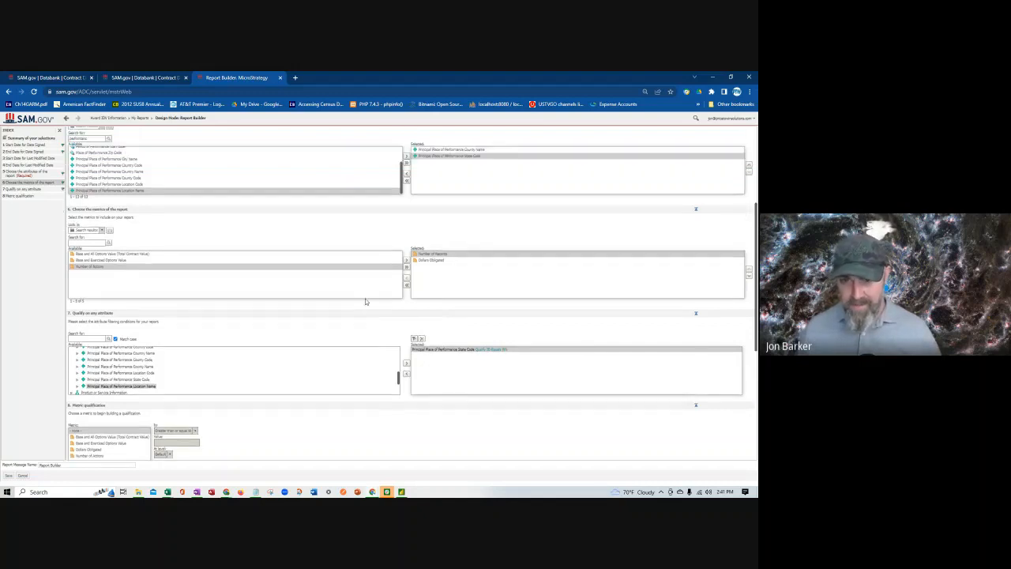
pyautogui.scroll(1, 366, 302)
pyautogui.moveTo(93, 298); pyautogui.dragTo(52, 300)
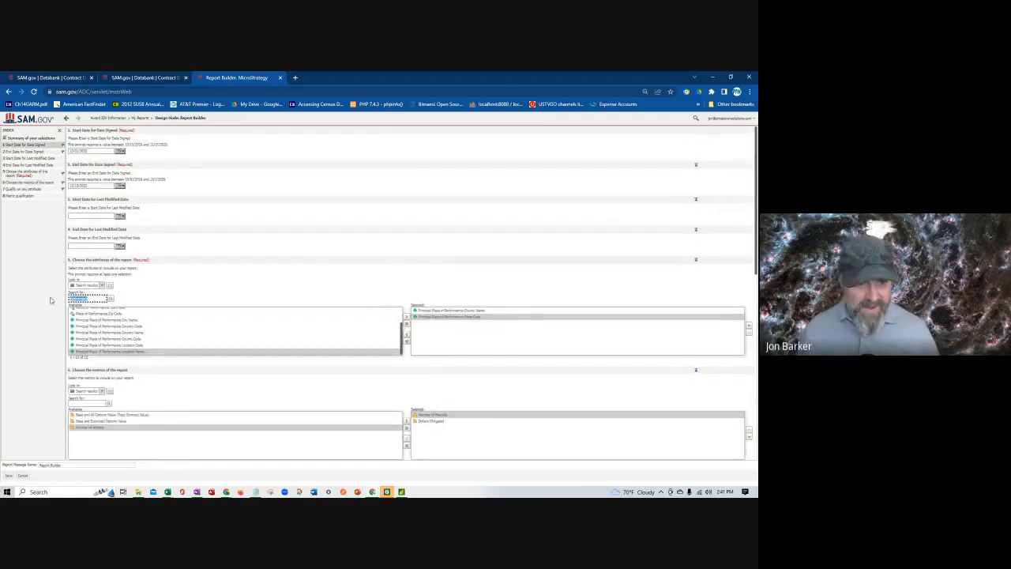
pyautogui.write('cgenc')
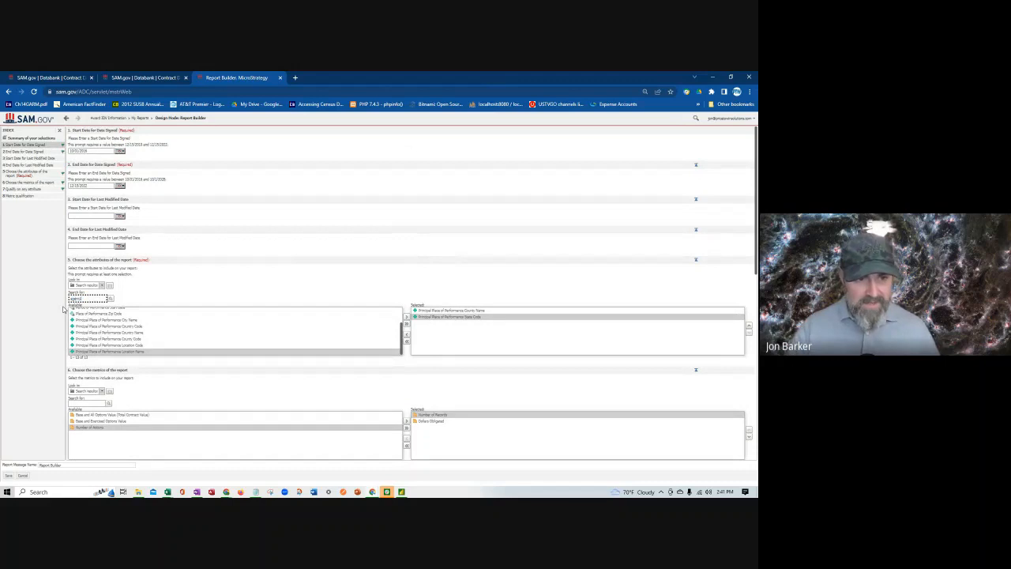
pyautogui.write('y')
pyautogui.press('Return')
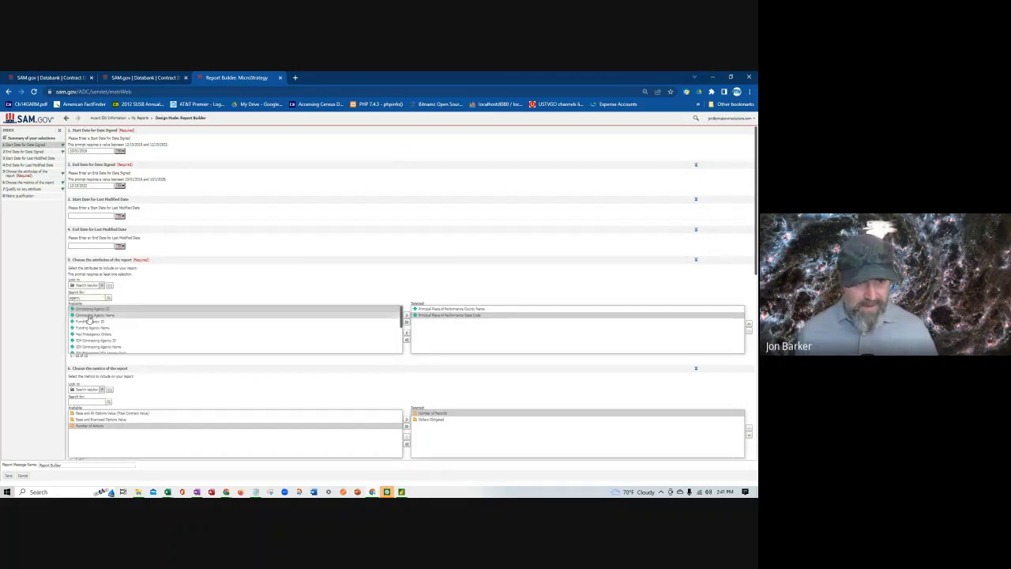
pyautogui.doubleClick(87, 315)
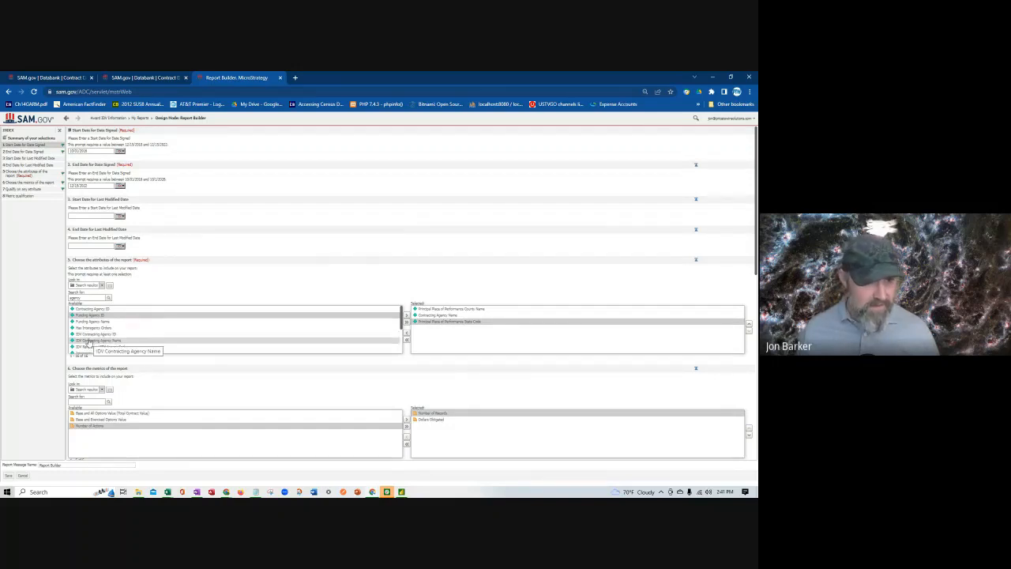
# Add the Funding Agency Name attribute to the report from the agency search results
pyautogui.scroll(-3, 90, 336)
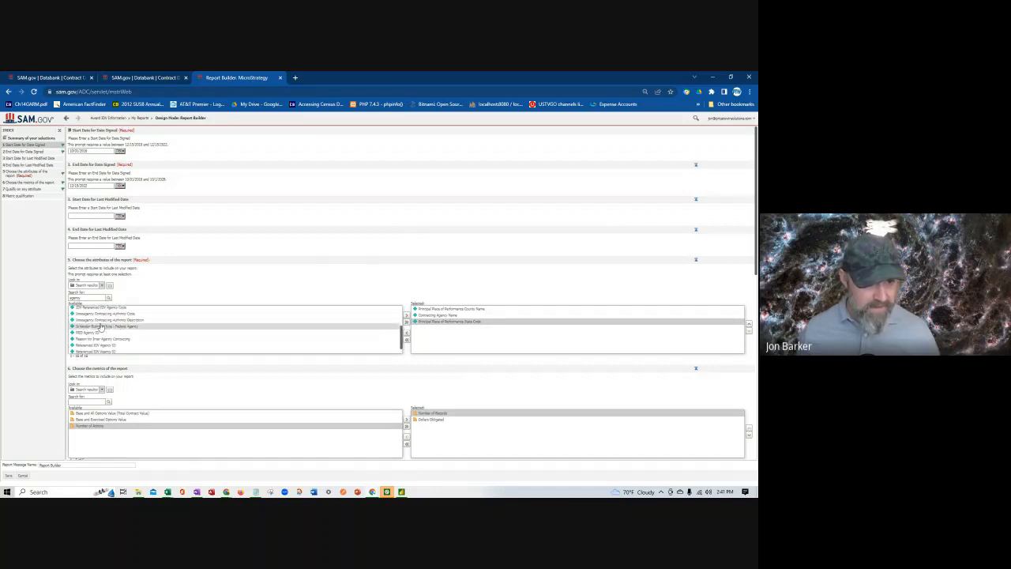
pyautogui.scroll(3, 95, 329)
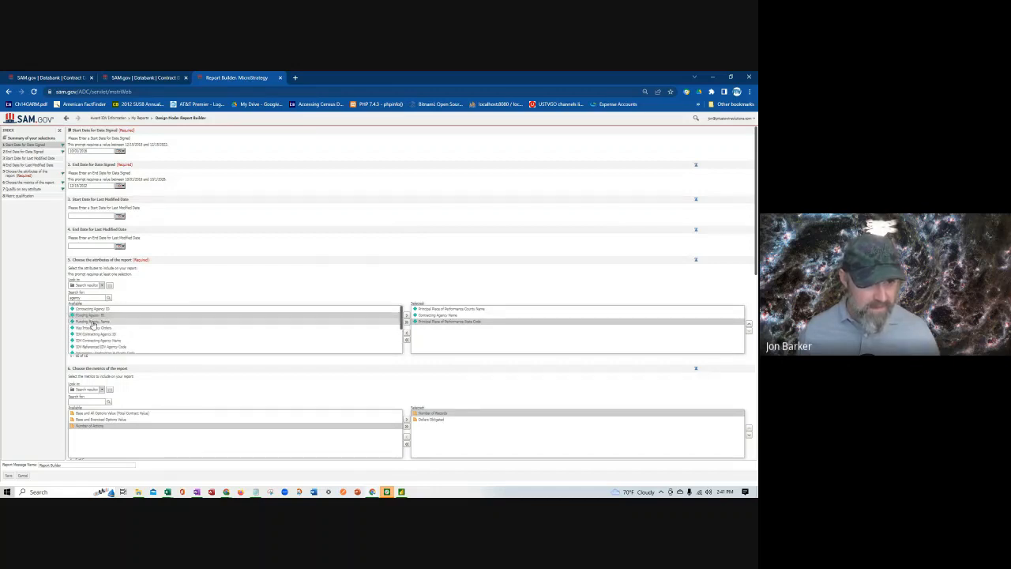
pyautogui.scroll(-3, 93, 326)
pyautogui.scroll(3, 93, 325)
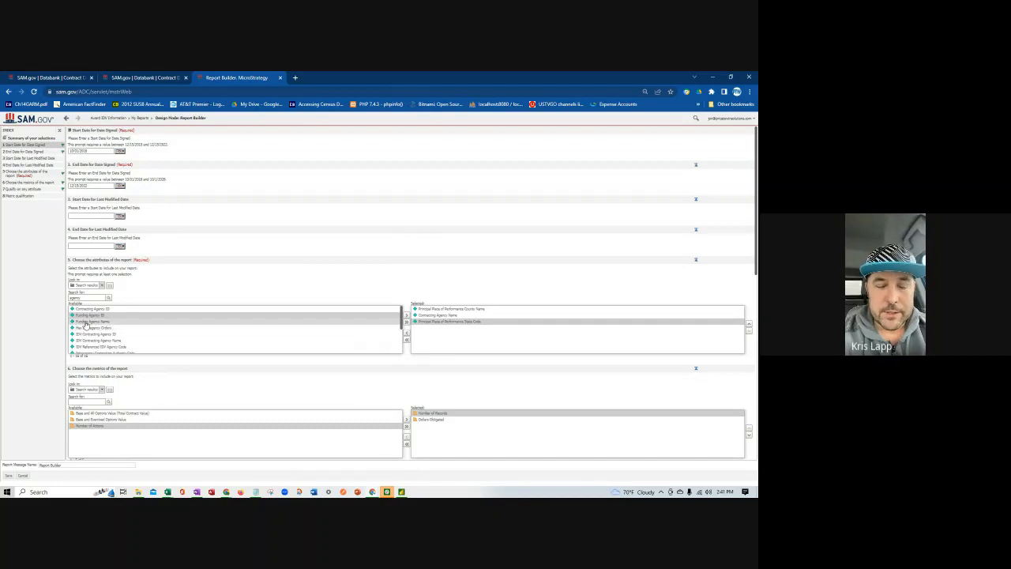
pyautogui.doubleClick(88, 322)
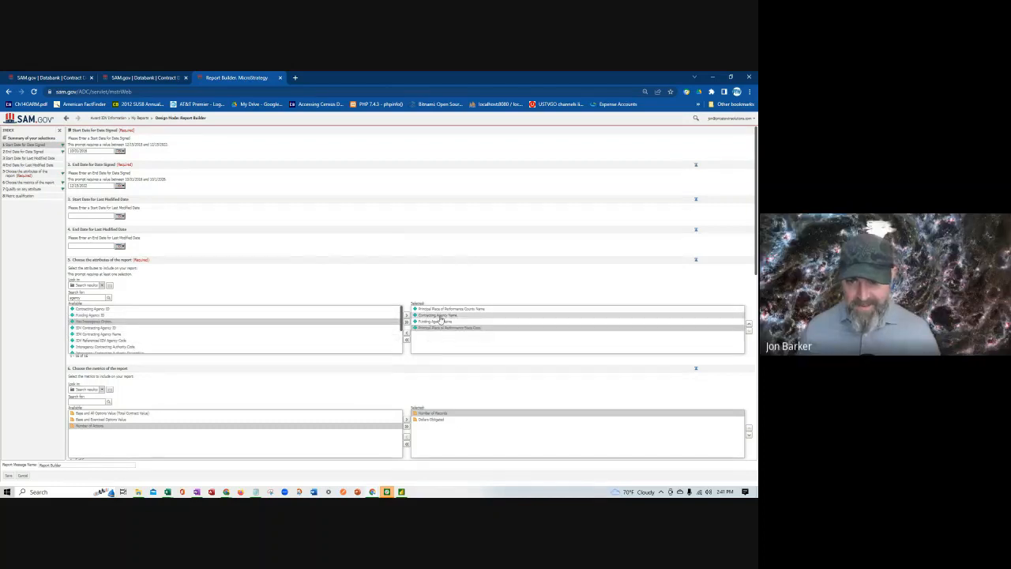
# Replace the default report message name with a Query title containing WA
pyautogui.scroll(-3, 436, 371)
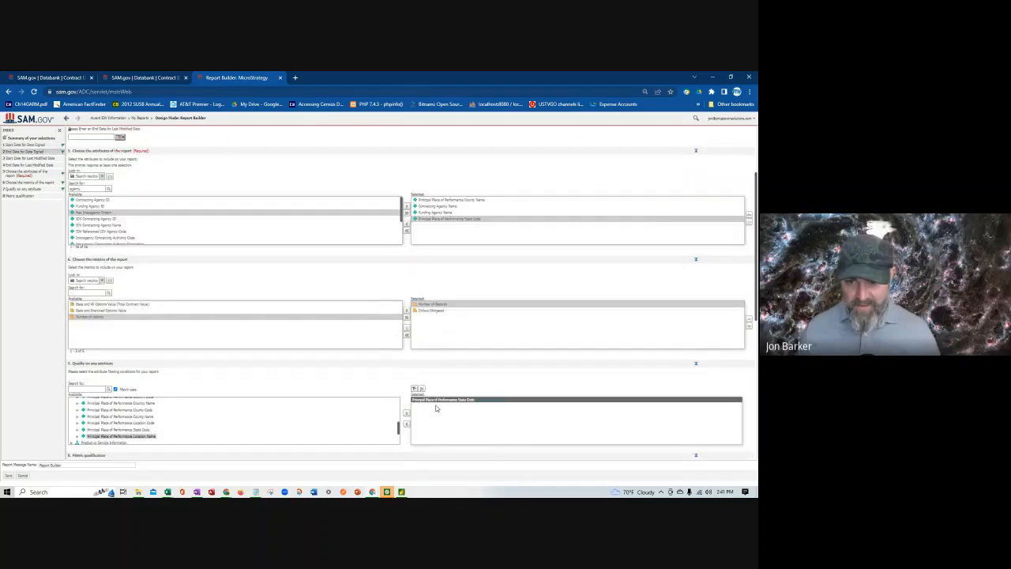
pyautogui.scroll(-2, 178, 430)
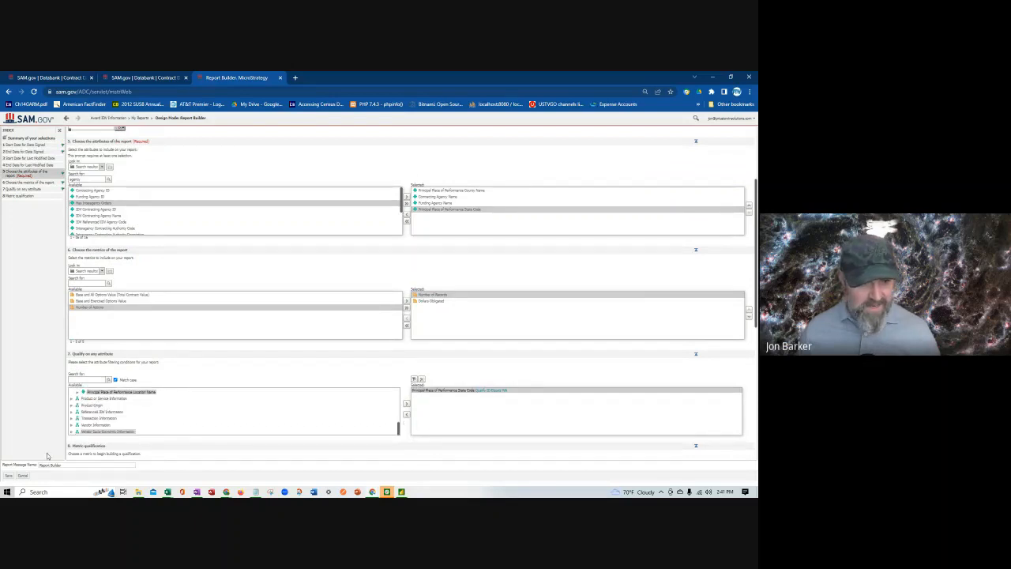
pyautogui.scroll(-5, 273, 416)
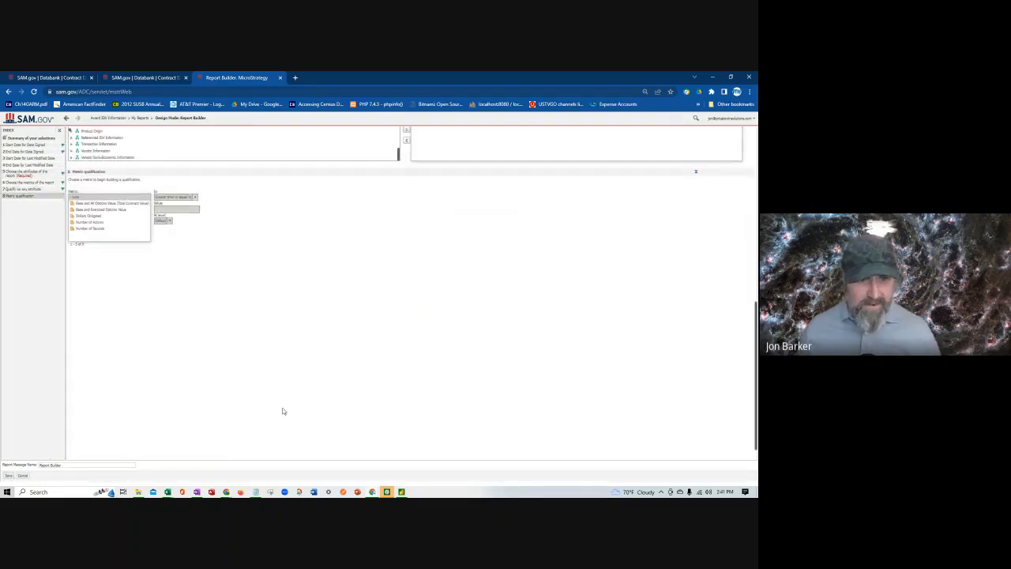
pyautogui.scroll(1, 270, 207)
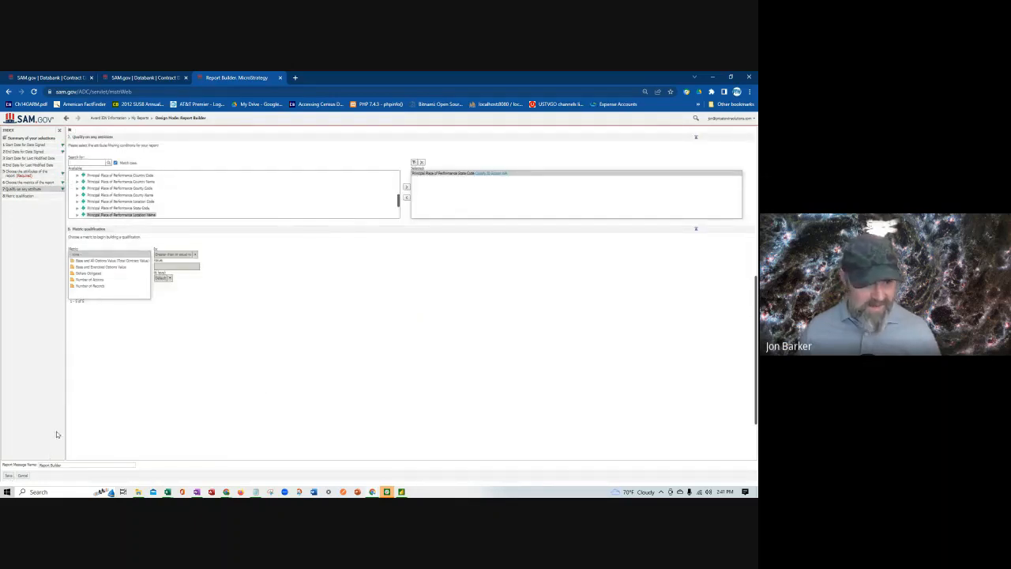
pyautogui.moveTo(68, 465); pyautogui.dragTo(13, 460)
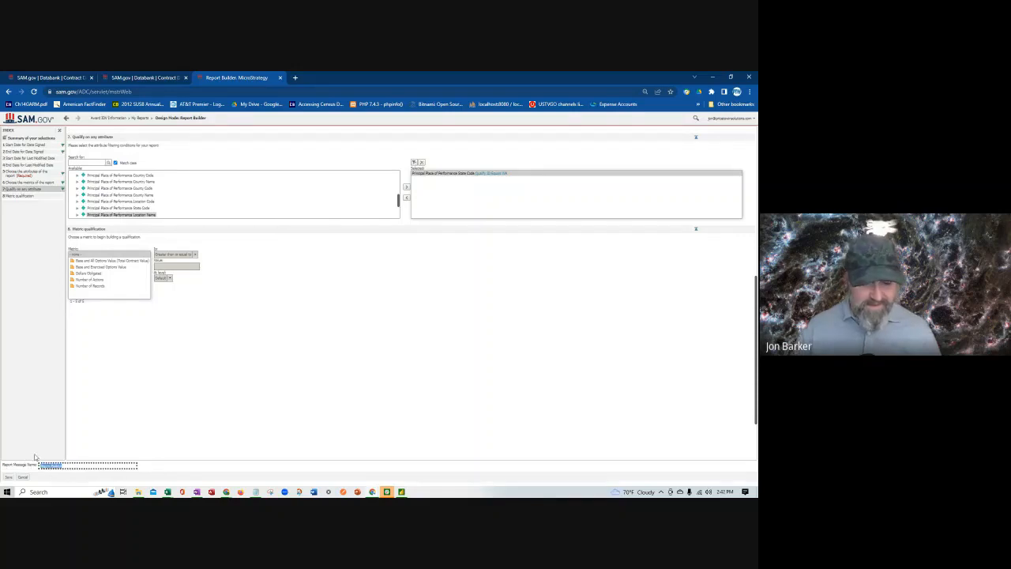
pyautogui.write('WA')
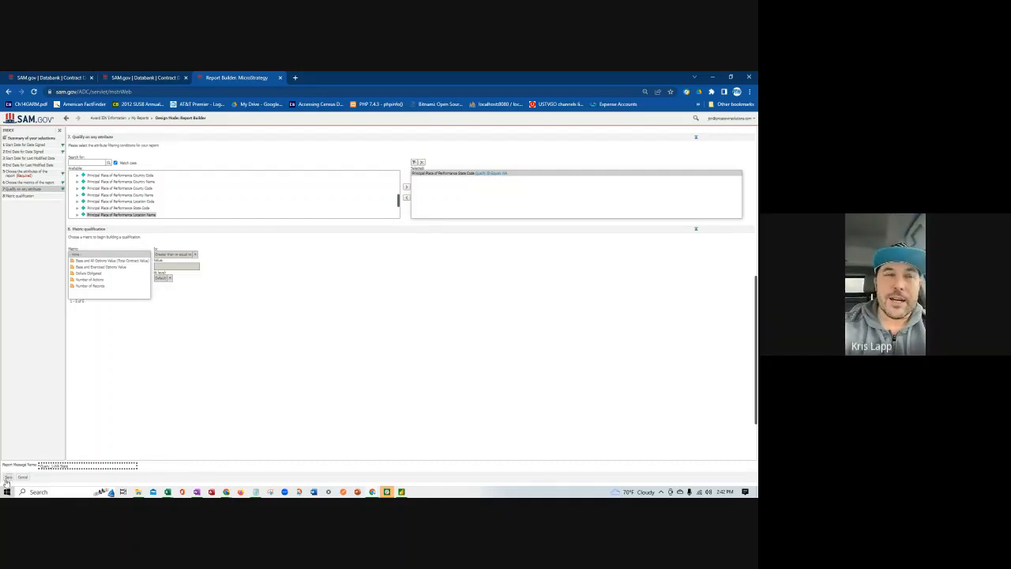
# Save the report to My Reports as Query_1-WA State with the description "test"
pyautogui.click(7, 478)
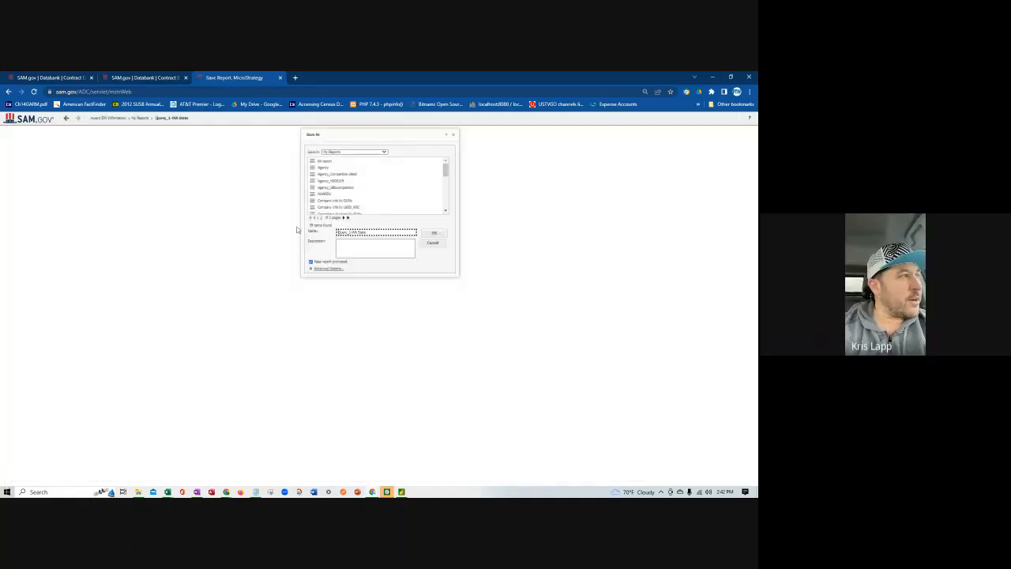
pyautogui.click(376, 248)
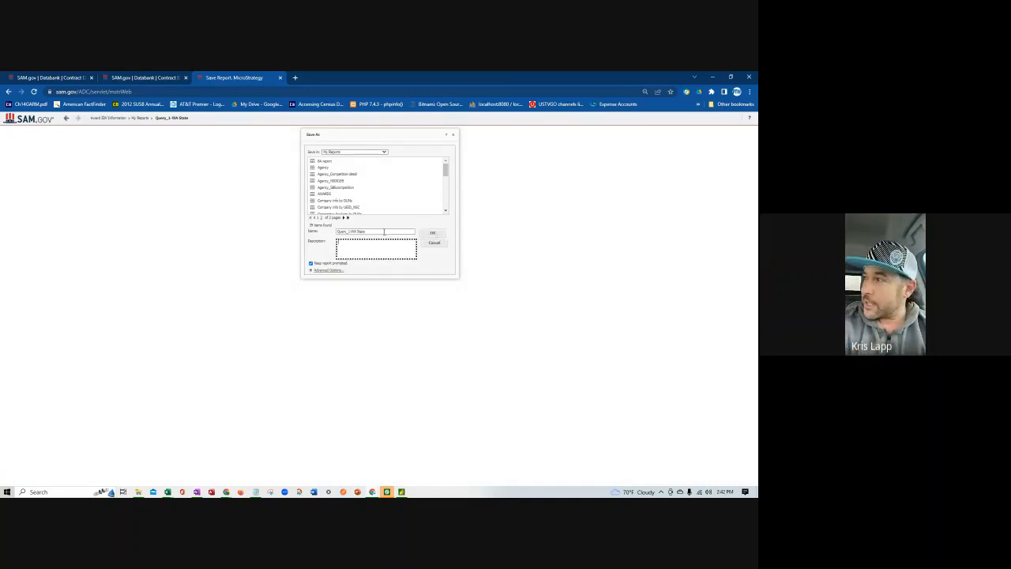
pyautogui.write('test')
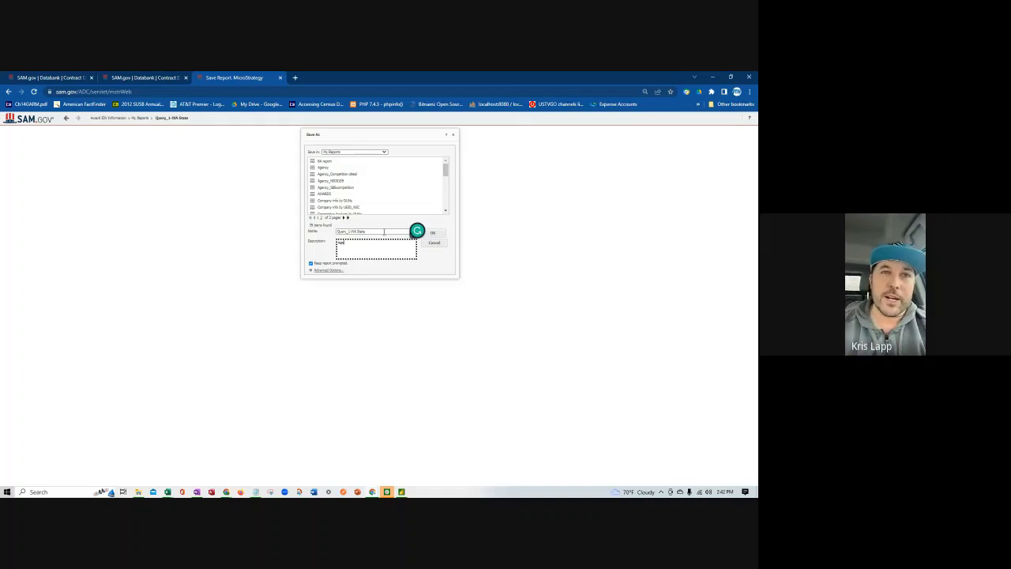
pyautogui.click(433, 233)
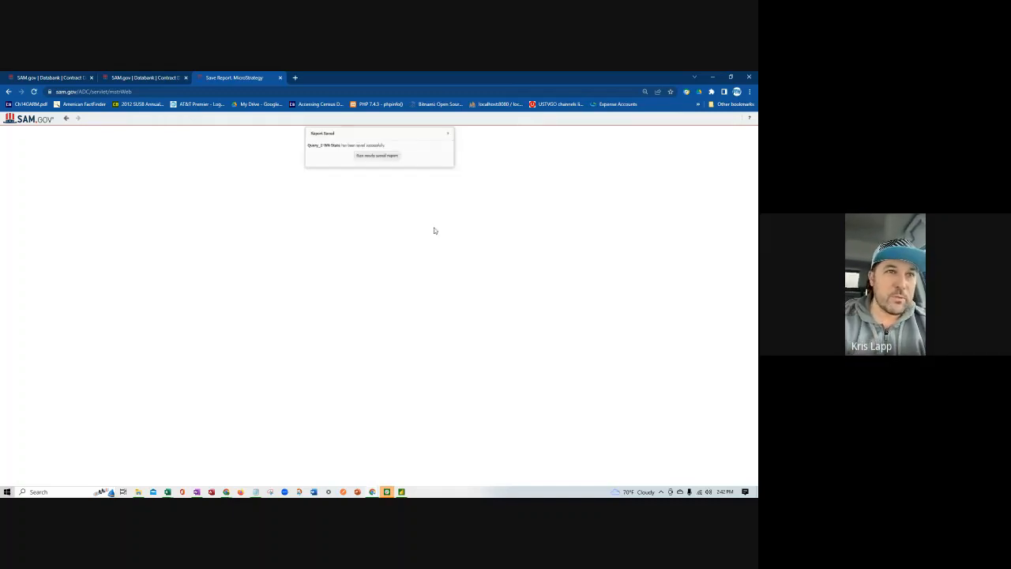
# Open the newly saved report and run it with its stored prompt selections
pyautogui.click(373, 157)
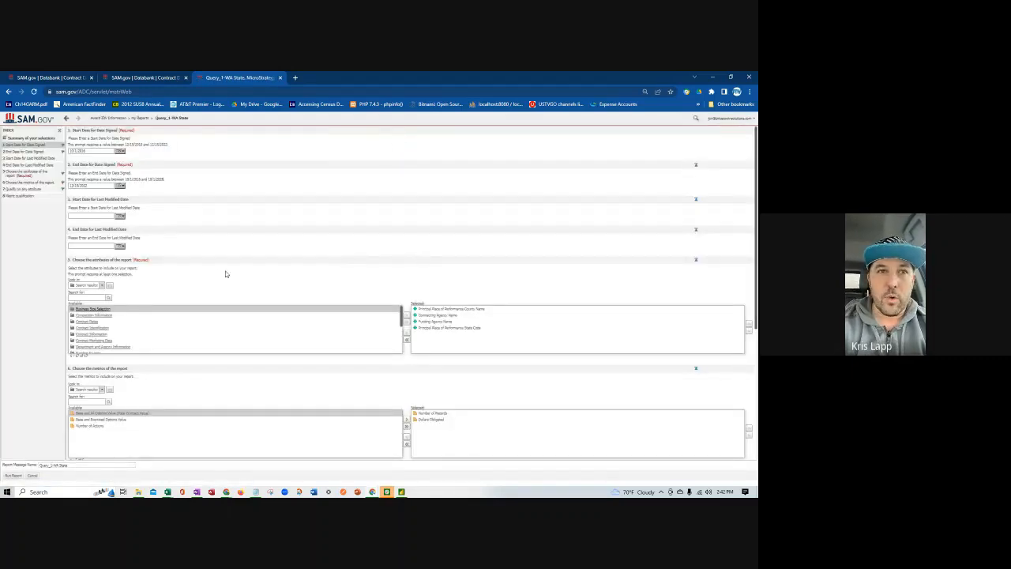
pyautogui.click(13, 475)
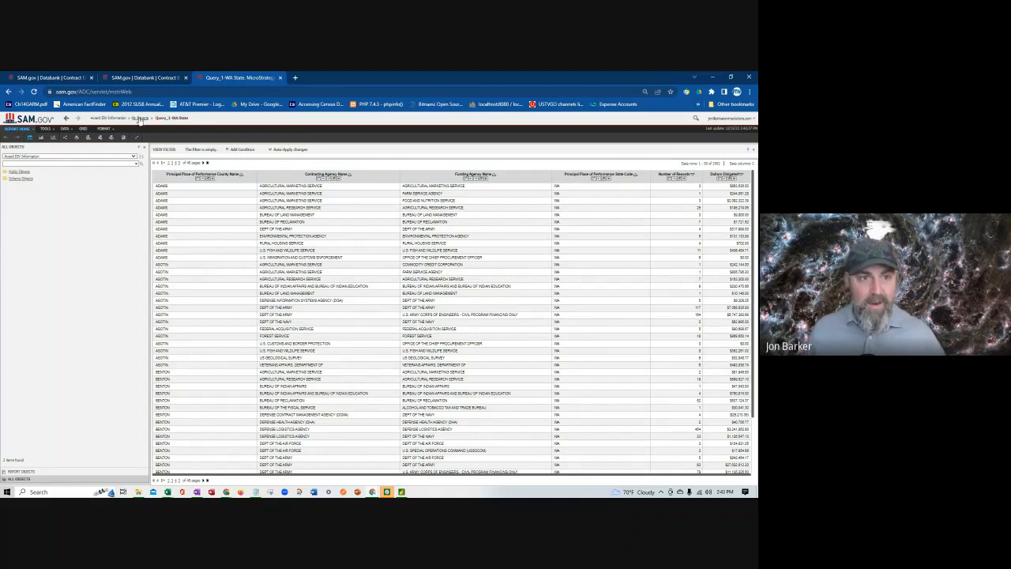
# Reopen Query_1-WA State from My Reports and expand the Principal Place of Performance attributes available for qualification
pyautogui.click(141, 118)
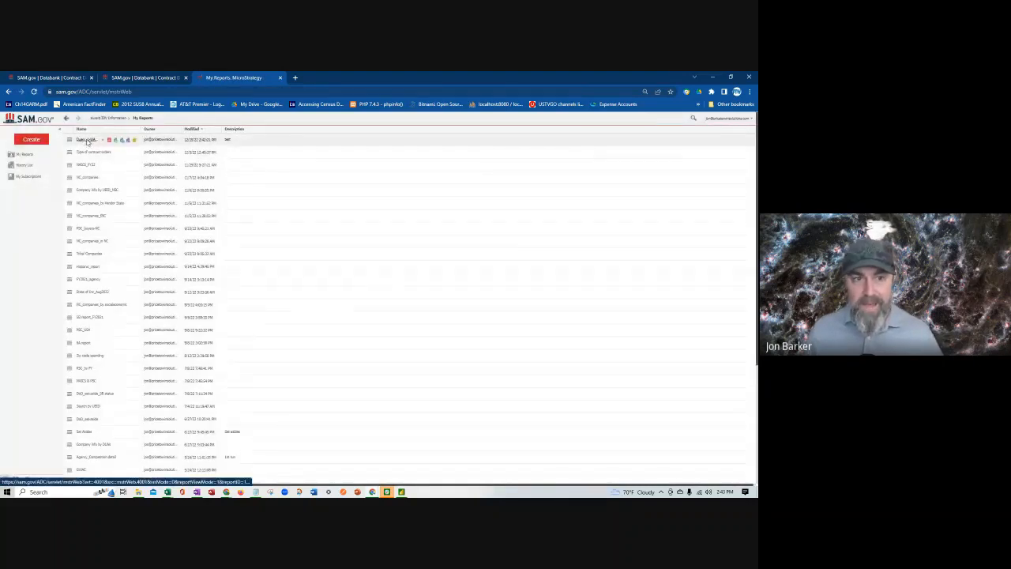
pyautogui.click(87, 140)
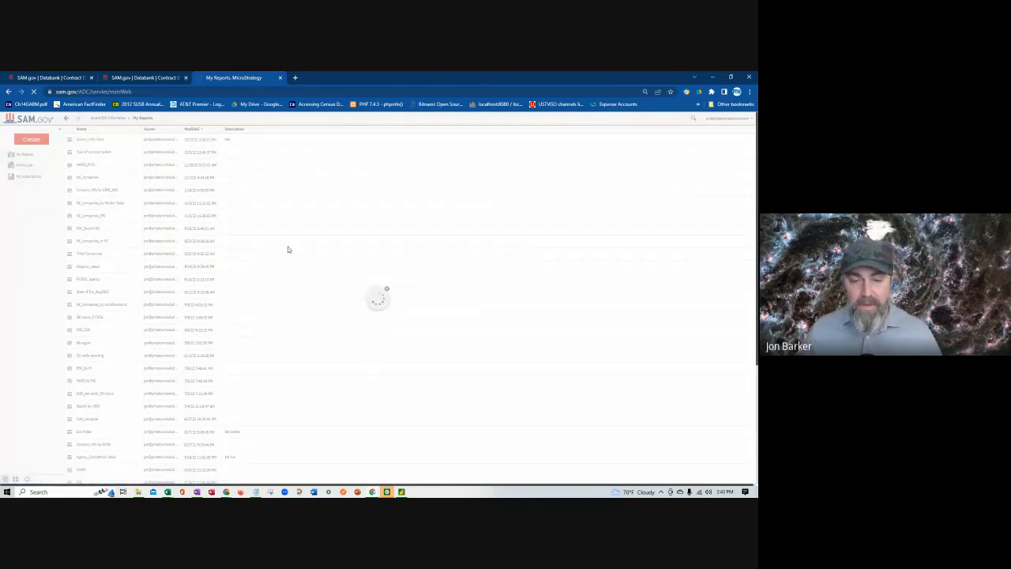
pyautogui.scroll(-3, 340, 349)
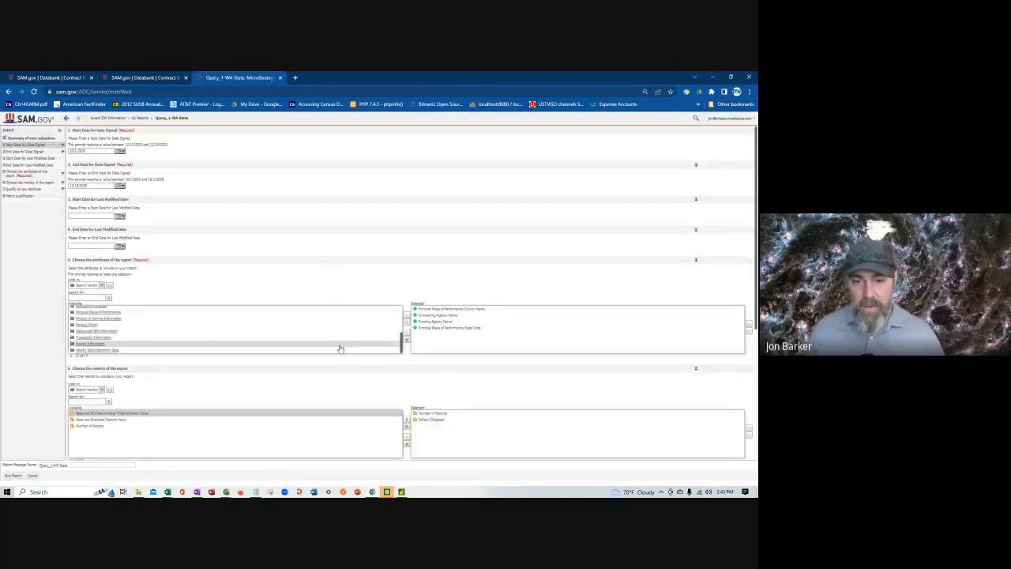
pyautogui.scroll(-5, 384, 379)
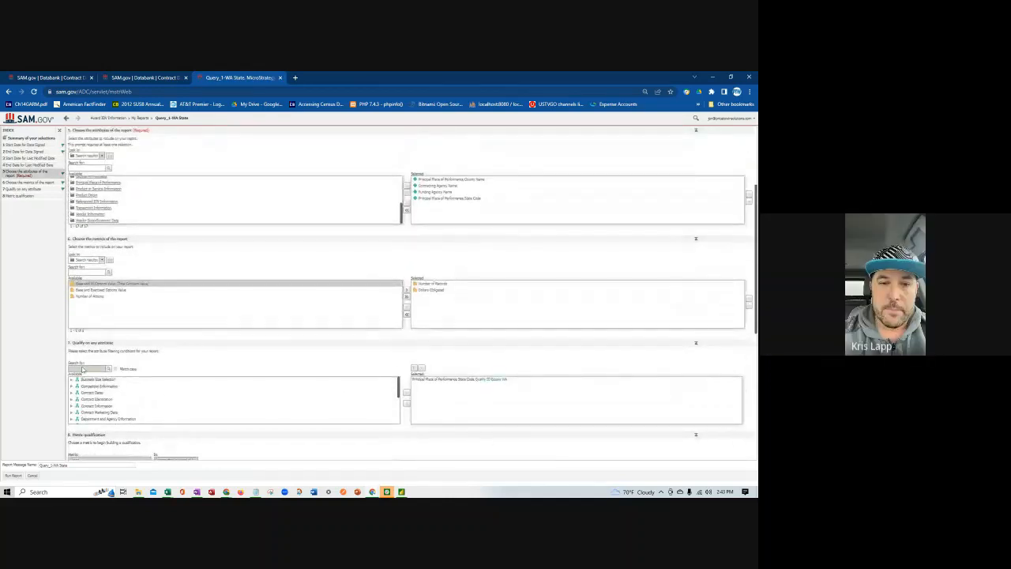
pyautogui.scroll(-2, 102, 398)
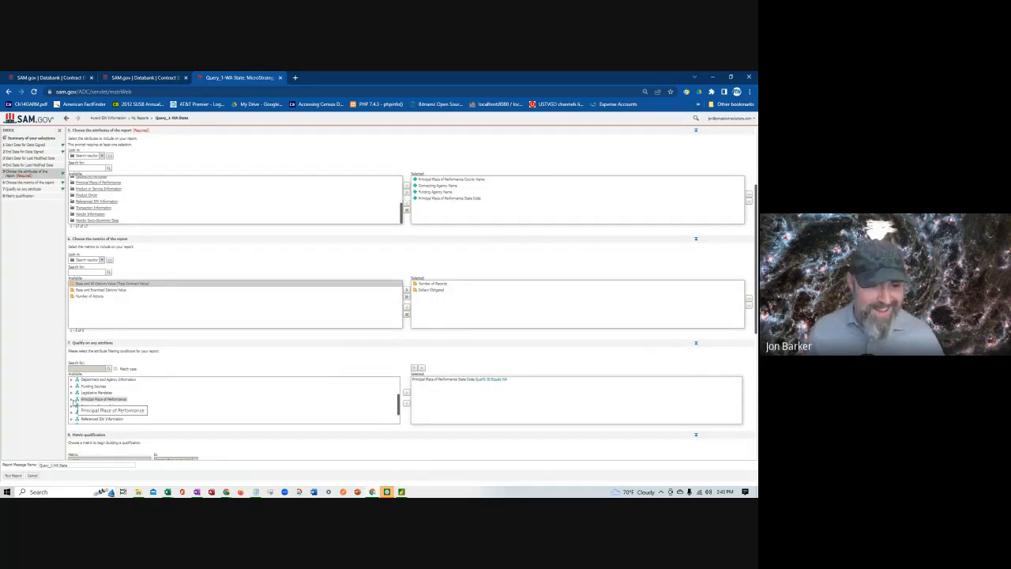
pyautogui.click(72, 400)
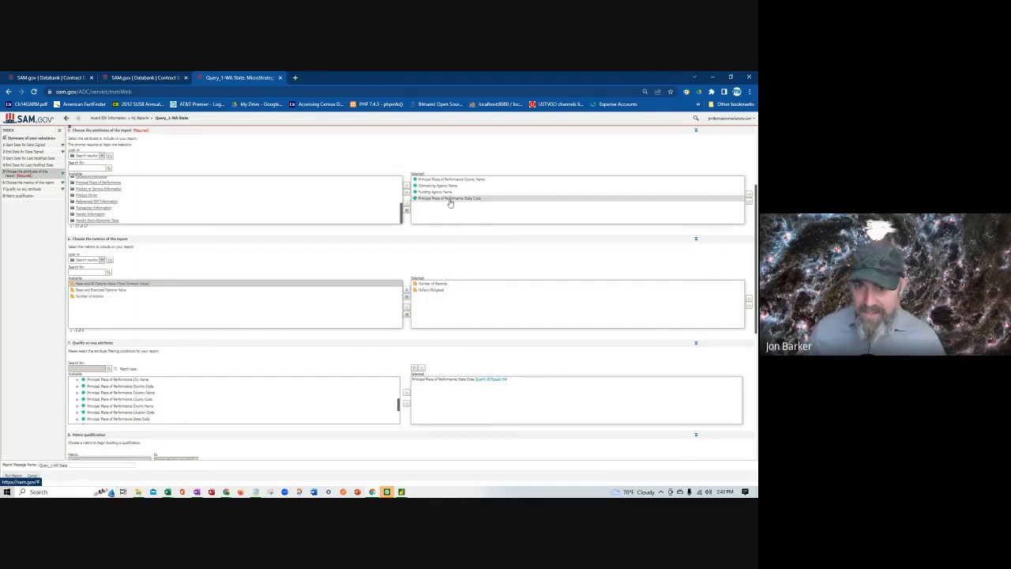
# Add a qualification on Principal Place of Performance County Name that compares by ID using Equals
pyautogui.doubleClick(114, 394)
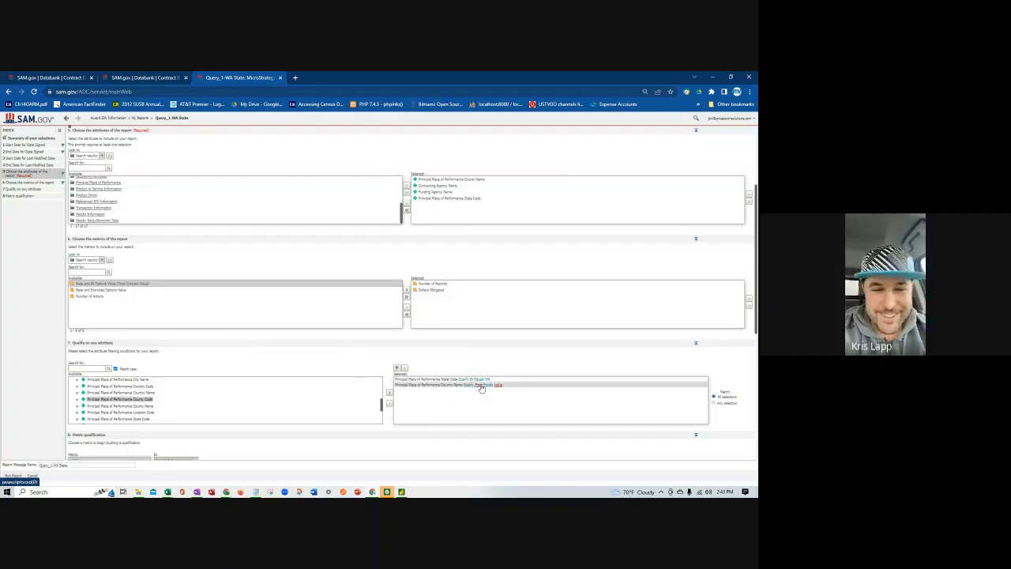
pyautogui.click(390, 404)
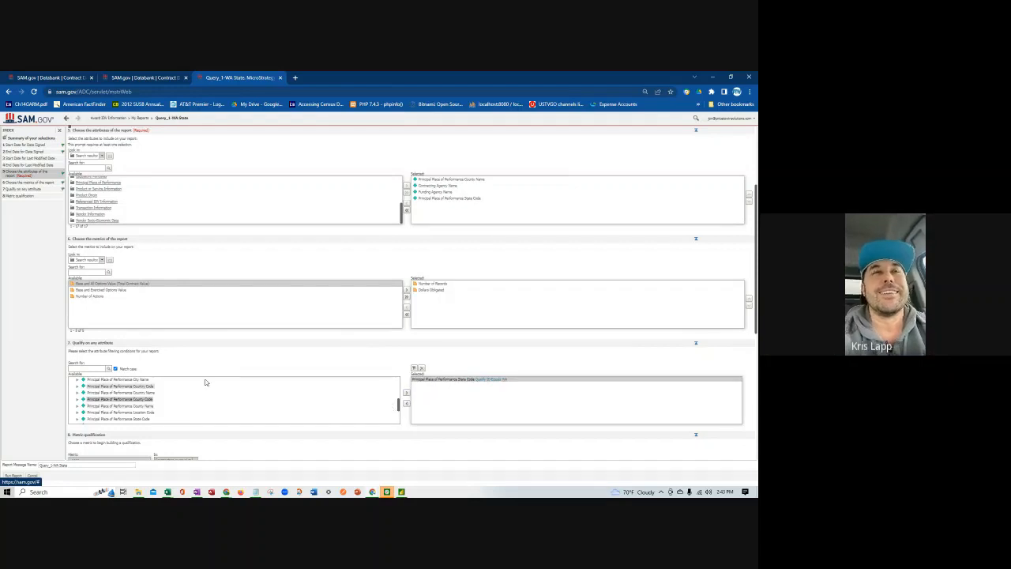
pyautogui.doubleClick(115, 405)
pyautogui.click(466, 385)
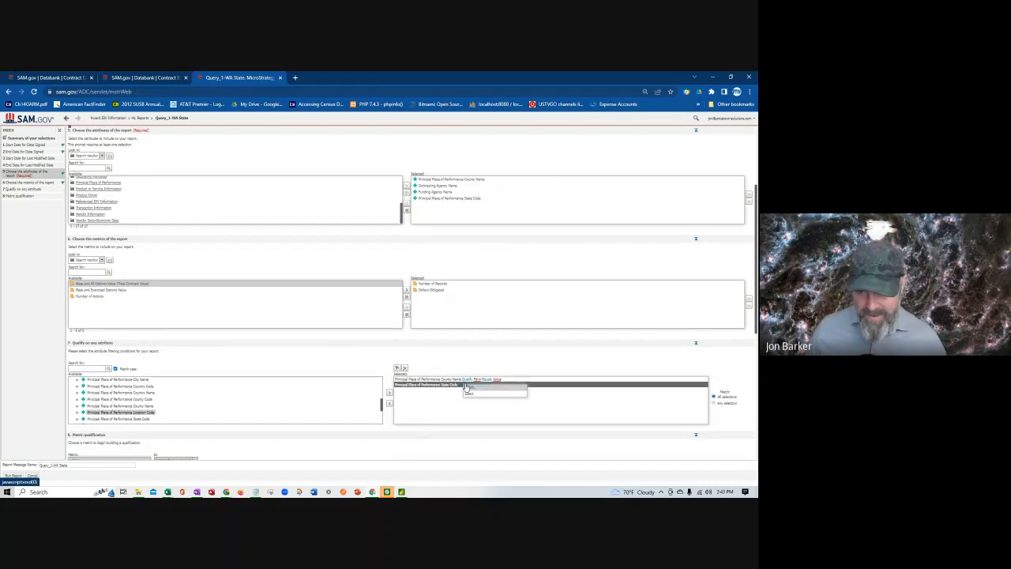
pyautogui.click(479, 381)
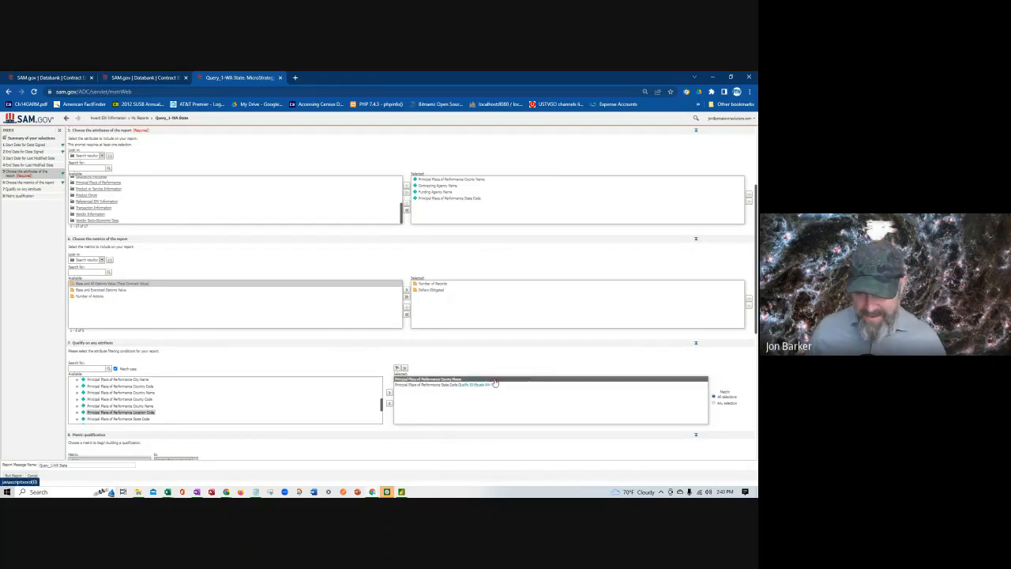
# Set the county name qualification's value to BENTON, chosen from the list of available counties
pyautogui.click(496, 383)
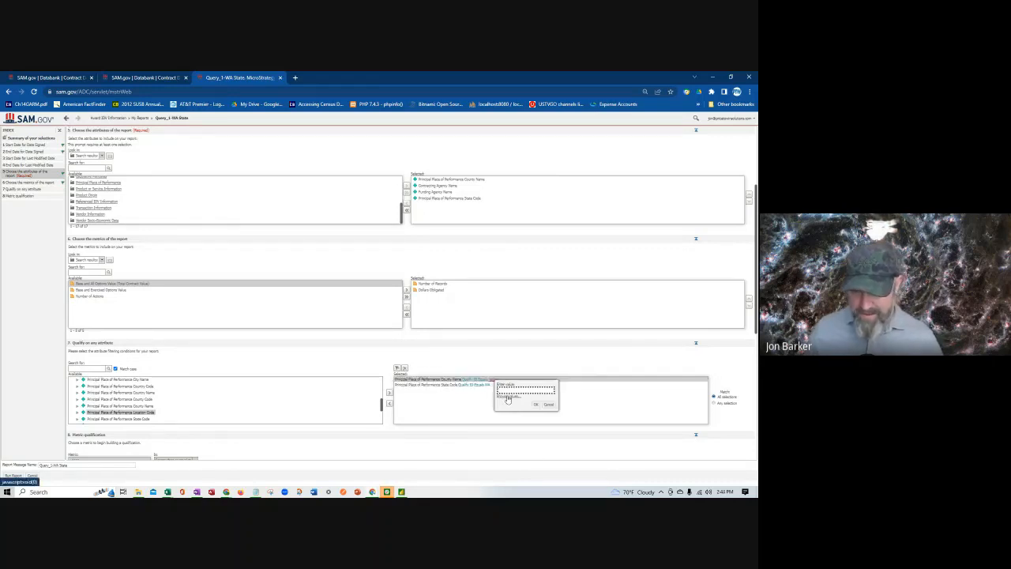
pyautogui.click(507, 394)
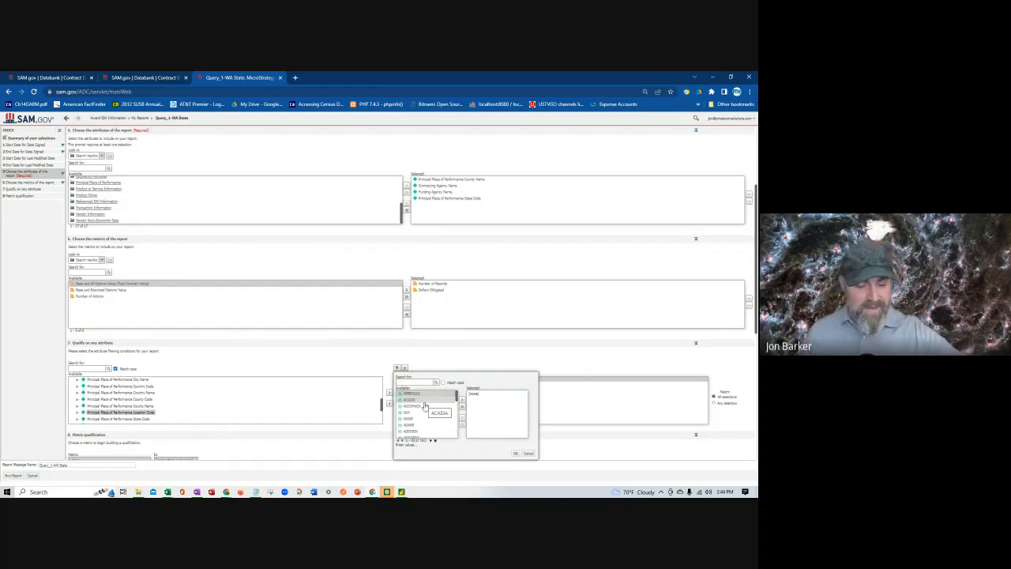
pyautogui.scroll(-2, 426, 406)
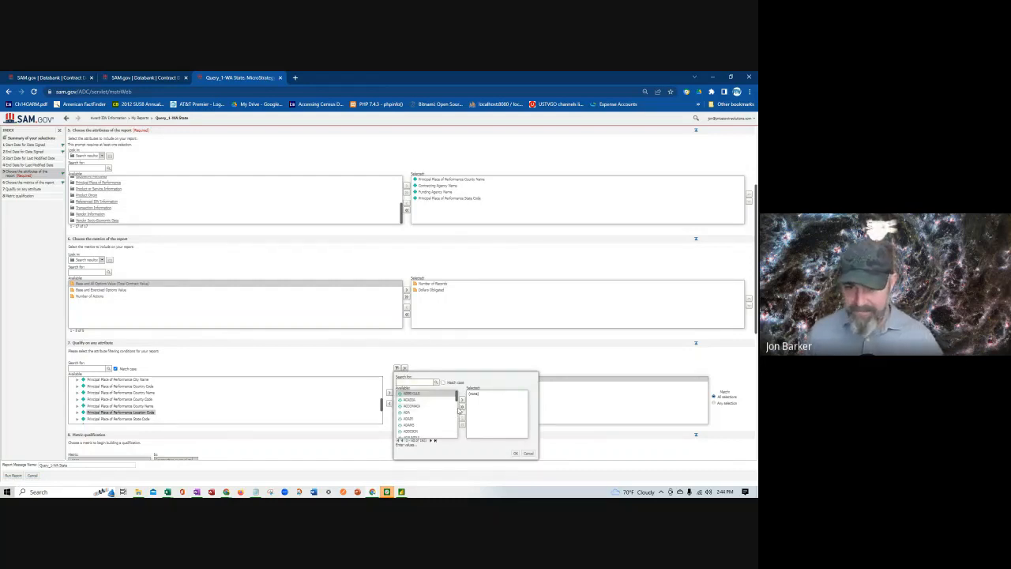
pyautogui.scroll(-5, 438, 413)
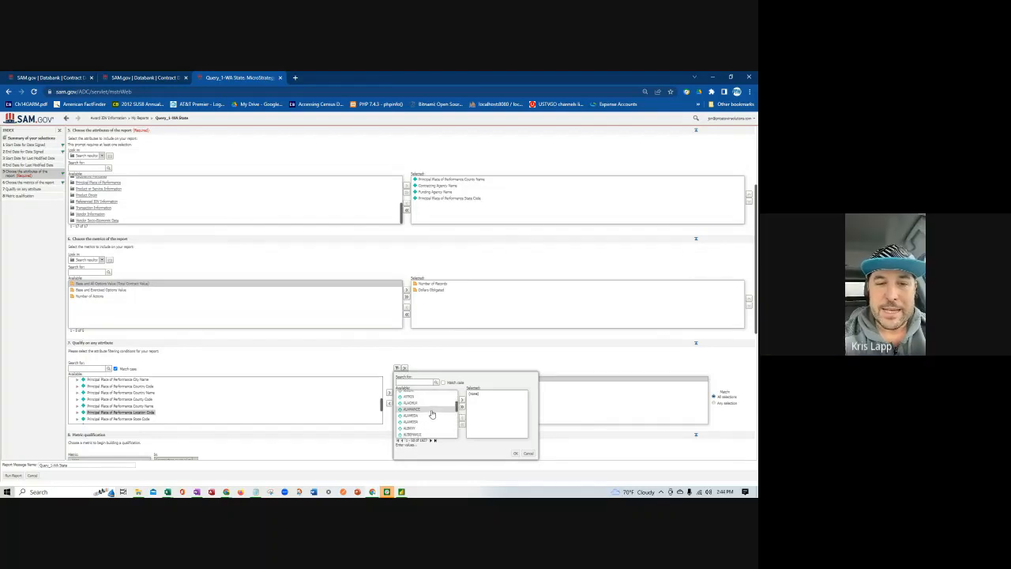
pyautogui.scroll(-6, 429, 412)
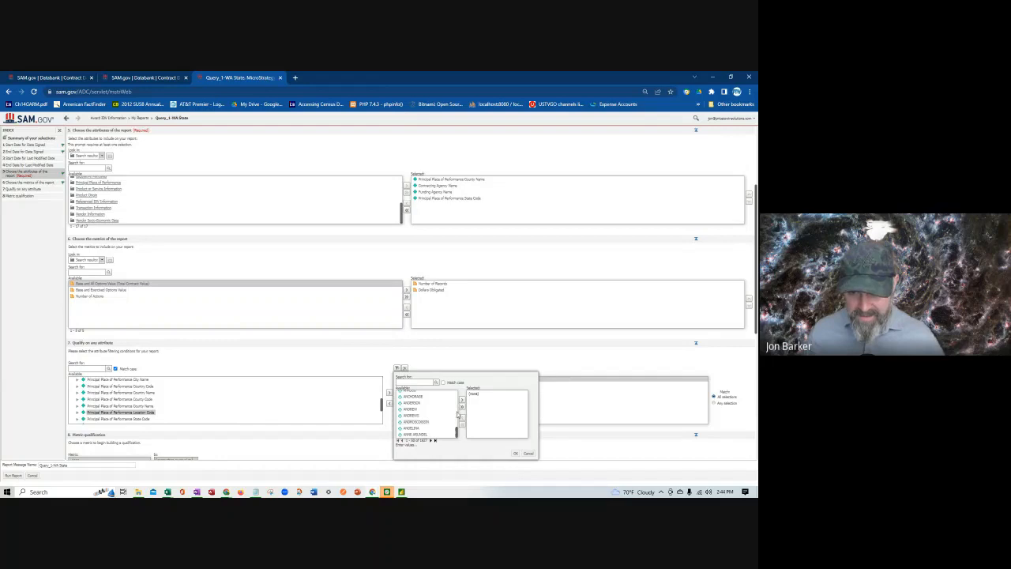
pyautogui.click(432, 440)
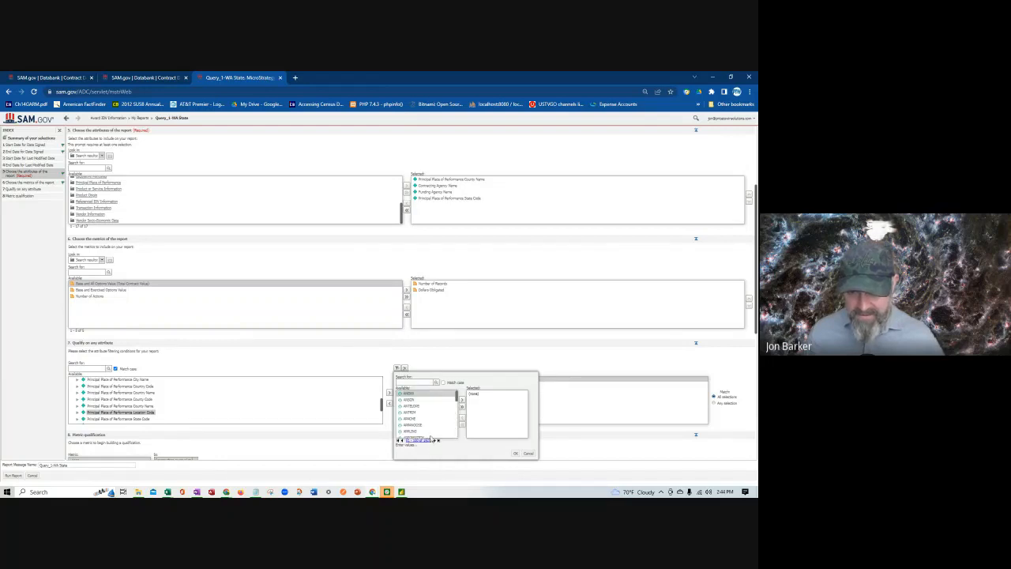
pyautogui.scroll(-10, 430, 424)
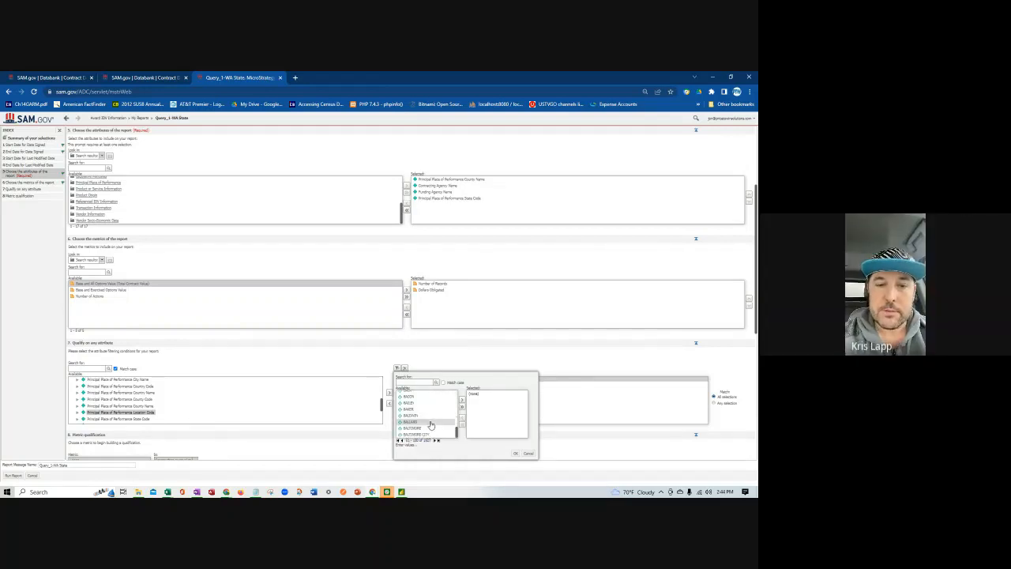
pyautogui.click(434, 441)
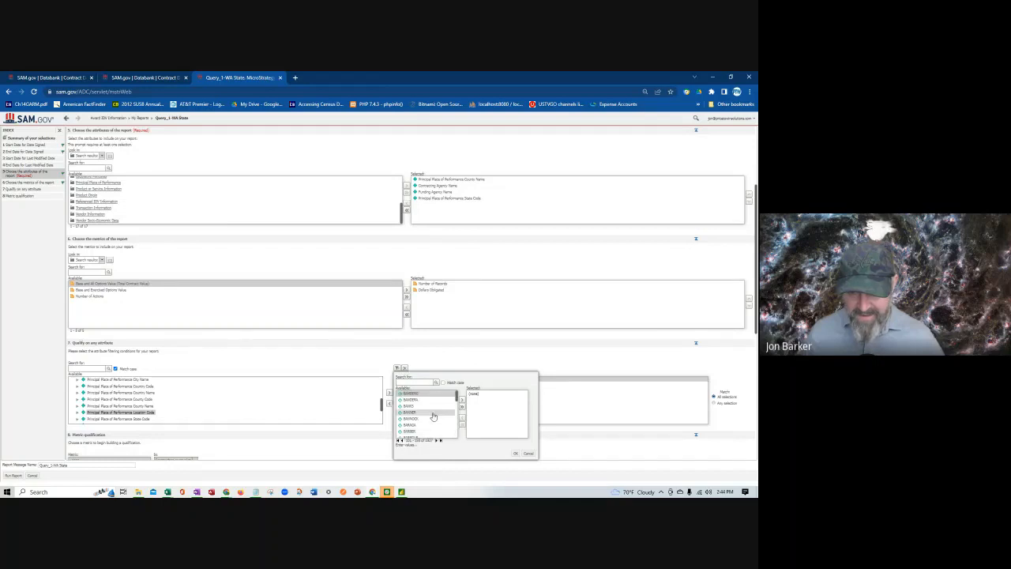
pyautogui.scroll(-3, 424, 415)
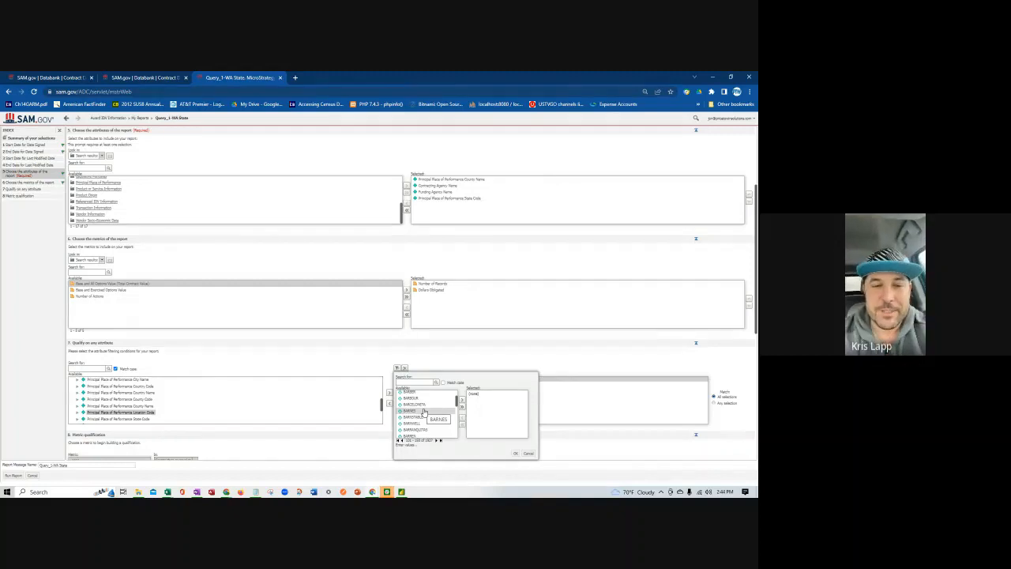
pyautogui.scroll(-3, 422, 412)
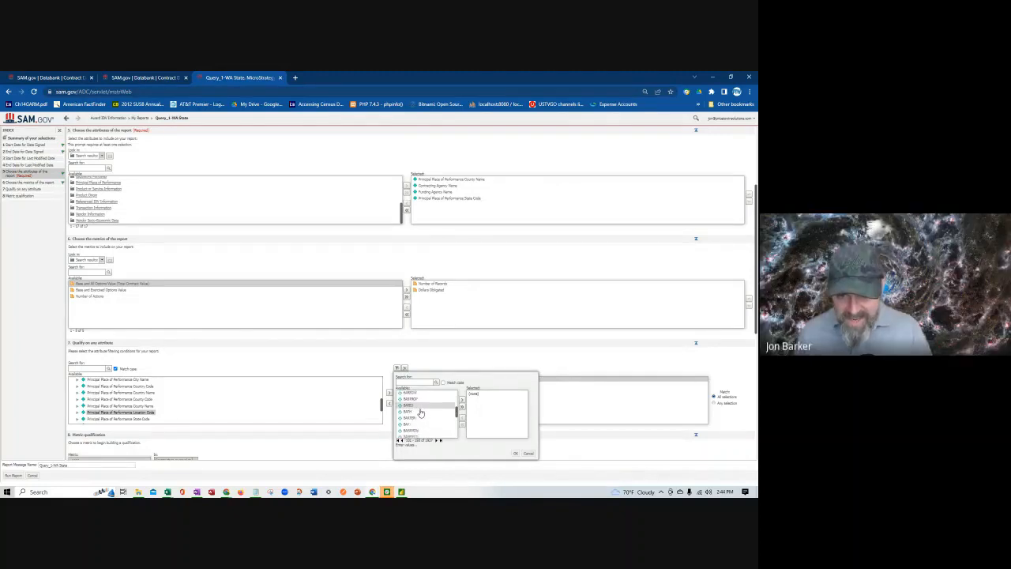
pyautogui.scroll(-3, 421, 412)
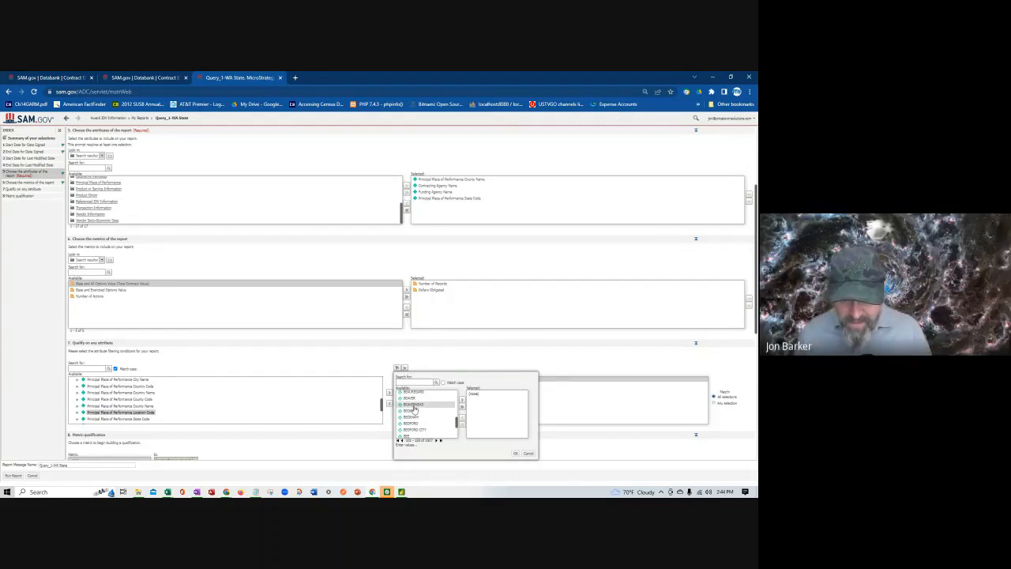
pyautogui.scroll(-5, 413, 409)
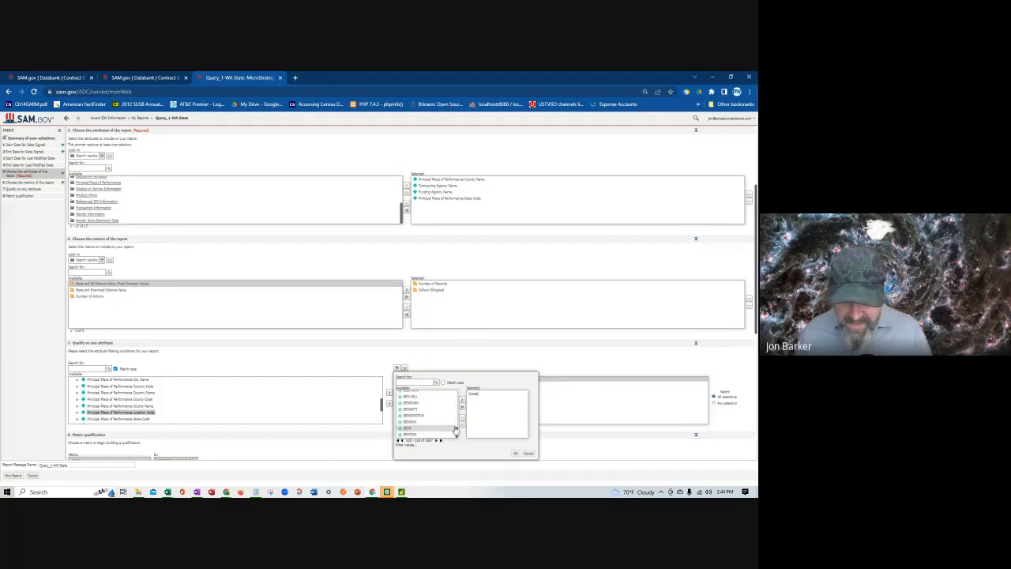
pyautogui.click(408, 436)
pyautogui.doubleClick(408, 436)
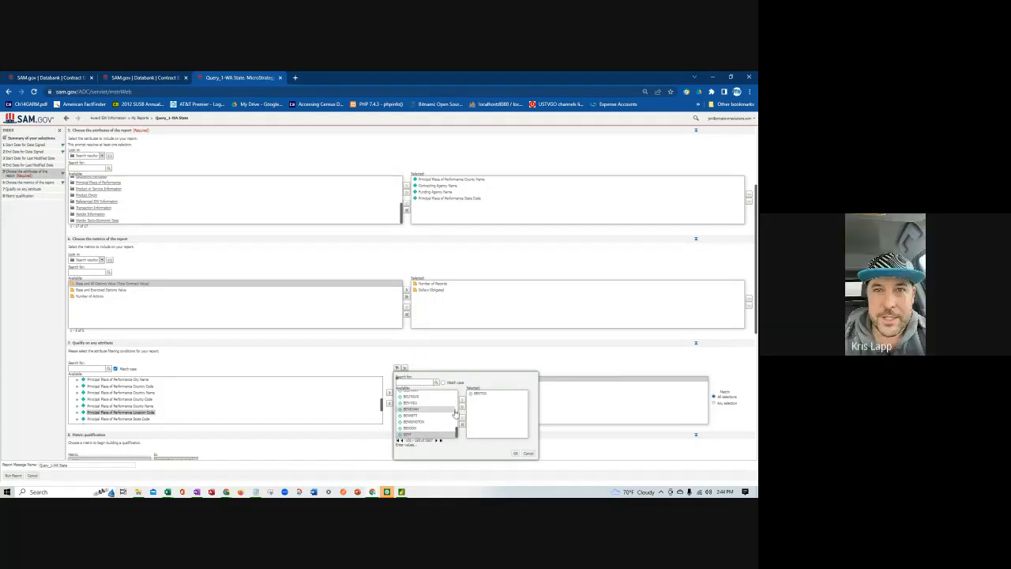
pyautogui.click(514, 454)
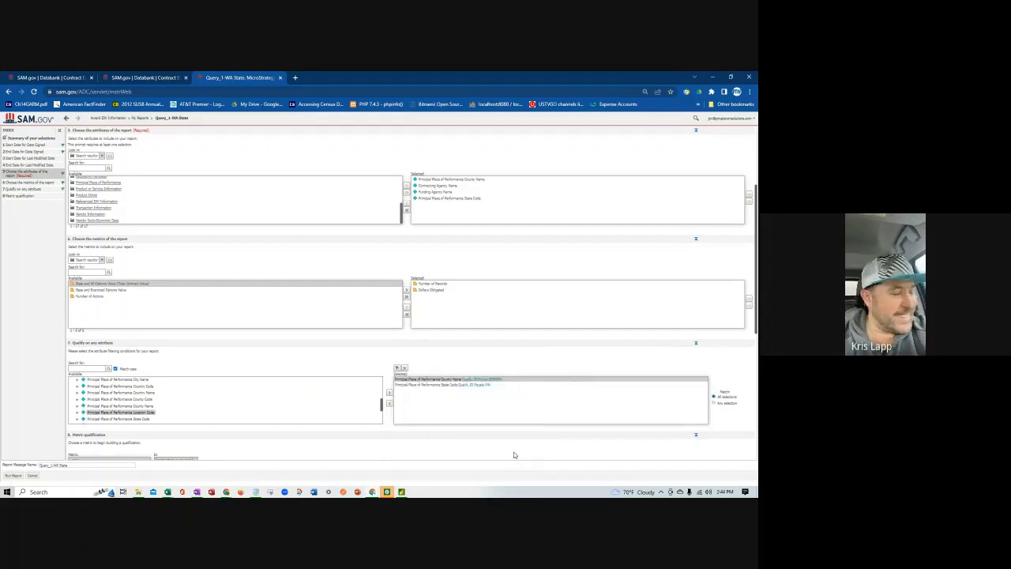
# Run the report with the added county qualification and save it under its existing name
pyautogui.click(11, 475)
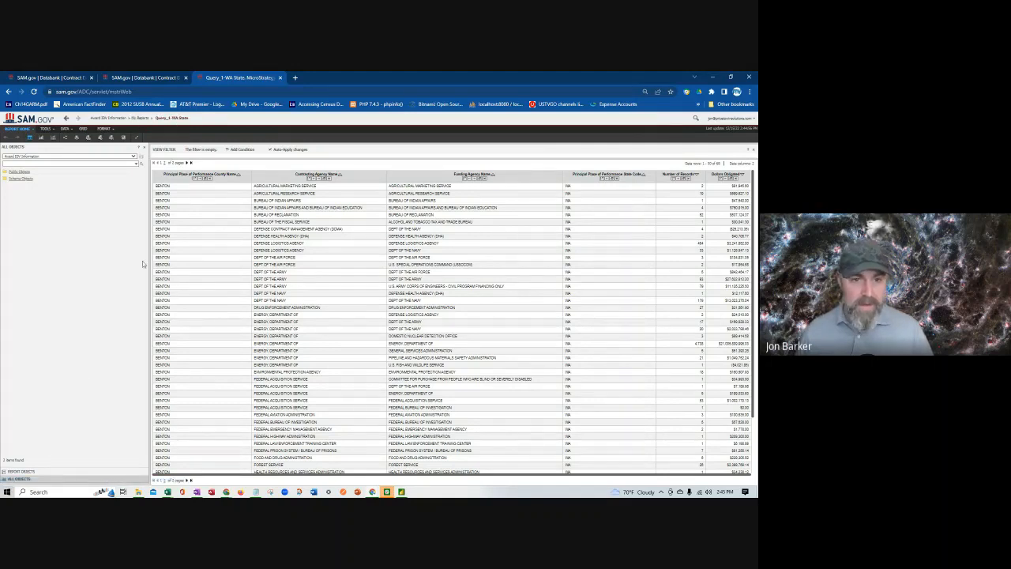
pyautogui.click(33, 129)
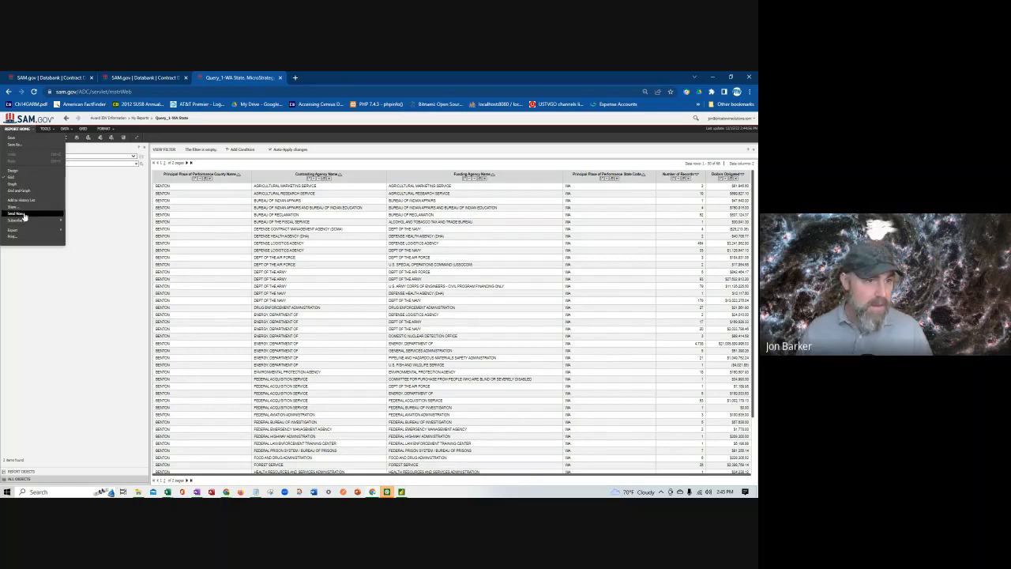
pyautogui.click(16, 140)
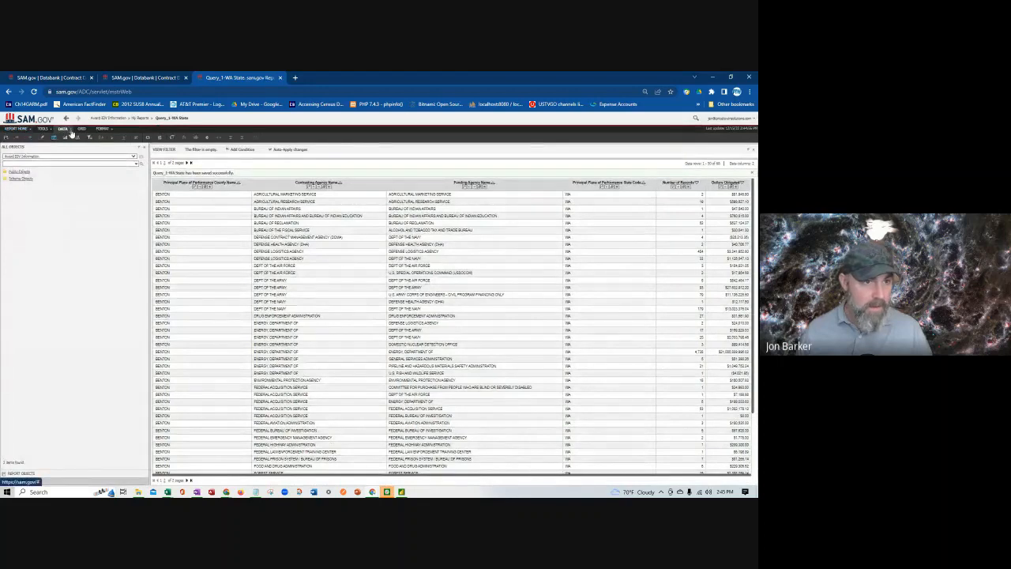
# Re-prompt the saved report to bring back its date, attribute, metric and qualification selections
pyautogui.click(70, 131)
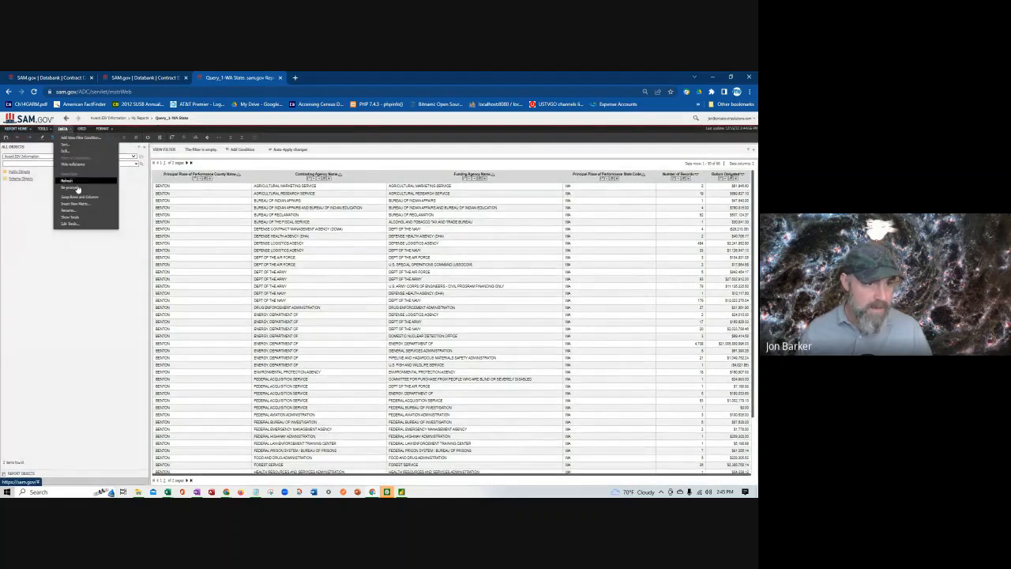
pyautogui.click(76, 185)
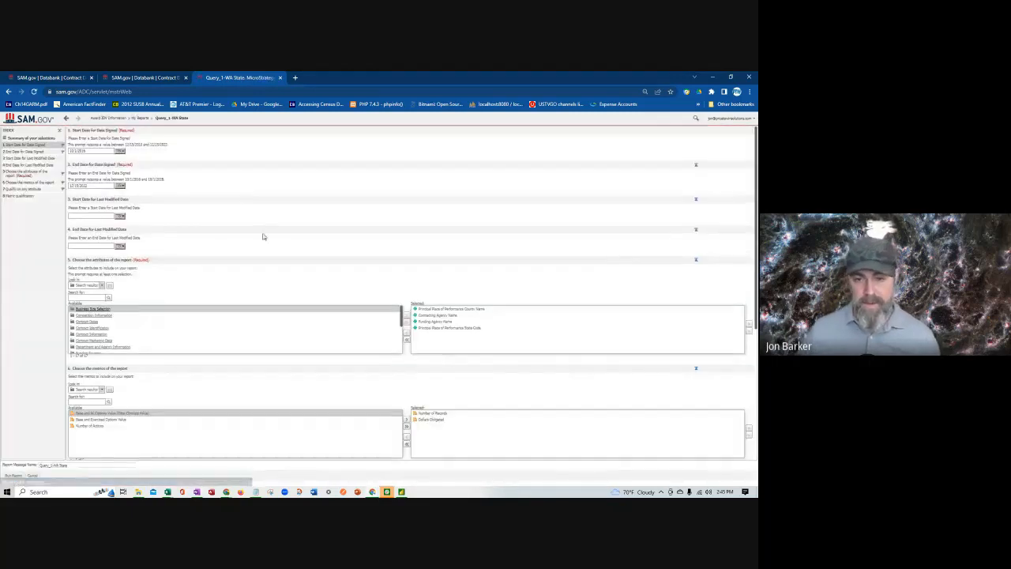
# Examine the report's selections and the attributes available for qualification, including those under Contract Information
pyautogui.scroll(-3, 185, 314)
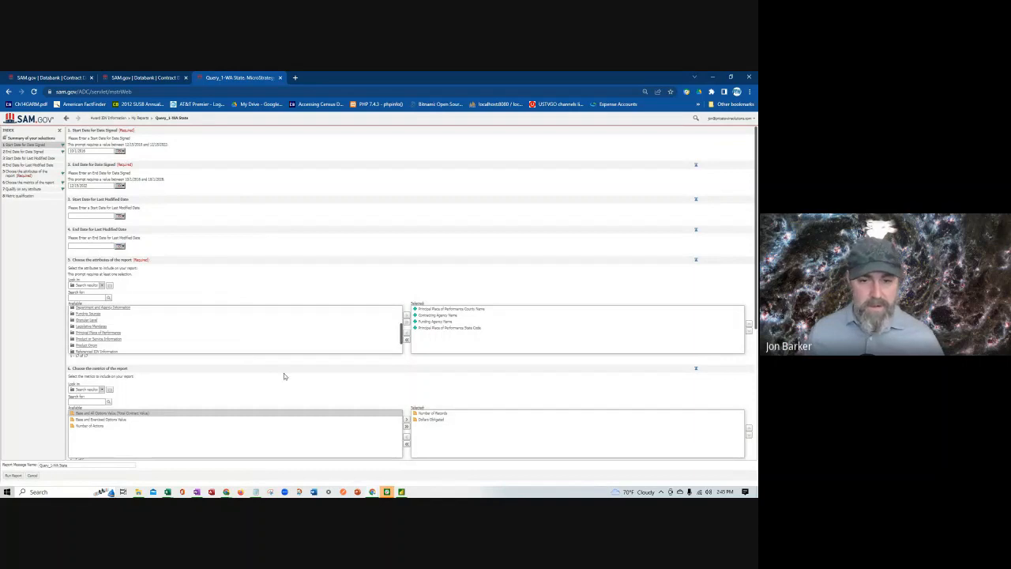
pyautogui.scroll(-2, 316, 364)
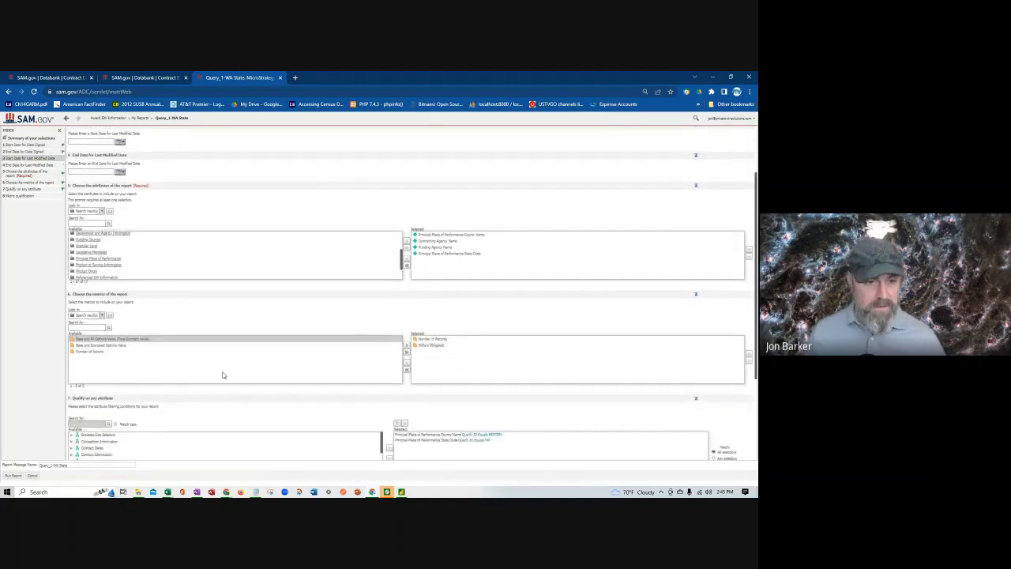
pyautogui.scroll(-1, 221, 375)
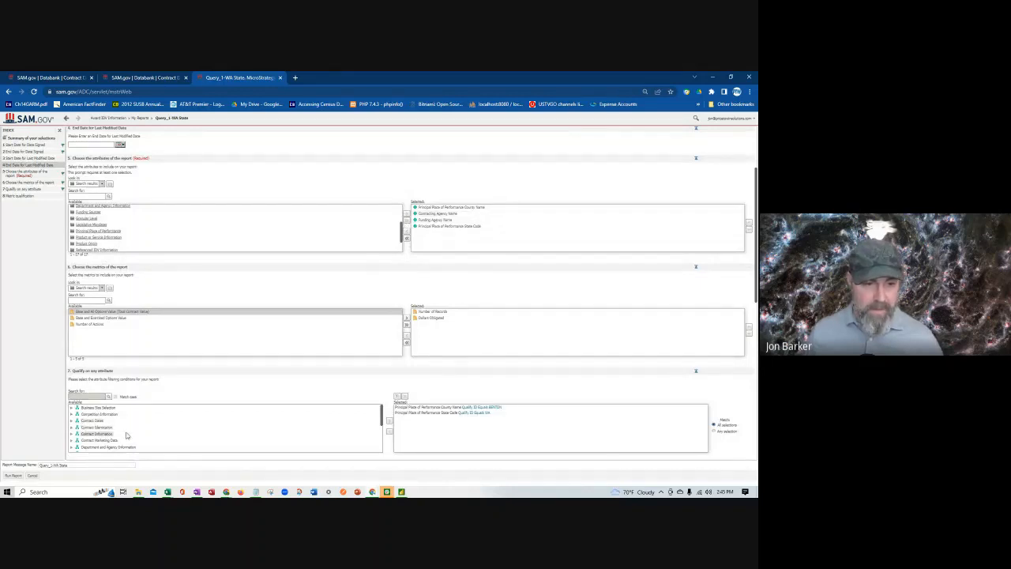
pyautogui.scroll(-3, 123, 435)
pyautogui.scroll(3, 122, 435)
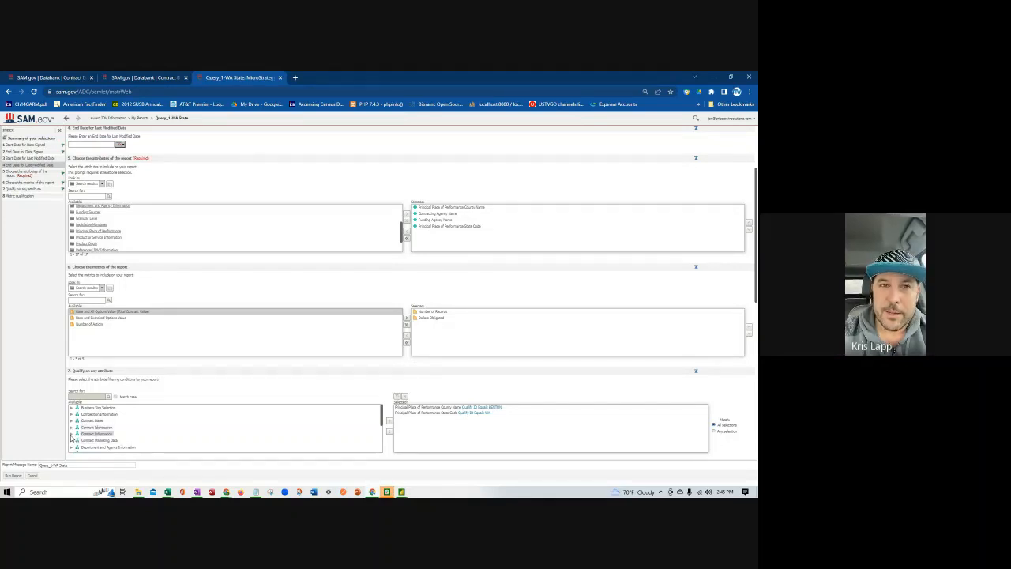
pyautogui.click(72, 433)
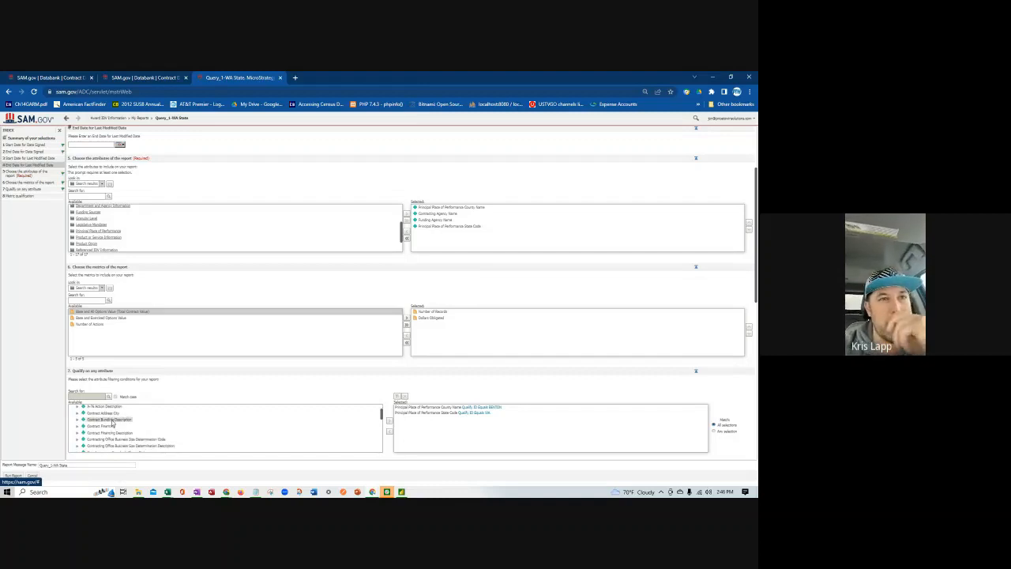
pyautogui.scroll(-1, 112, 423)
pyautogui.scroll(1, 77, 417)
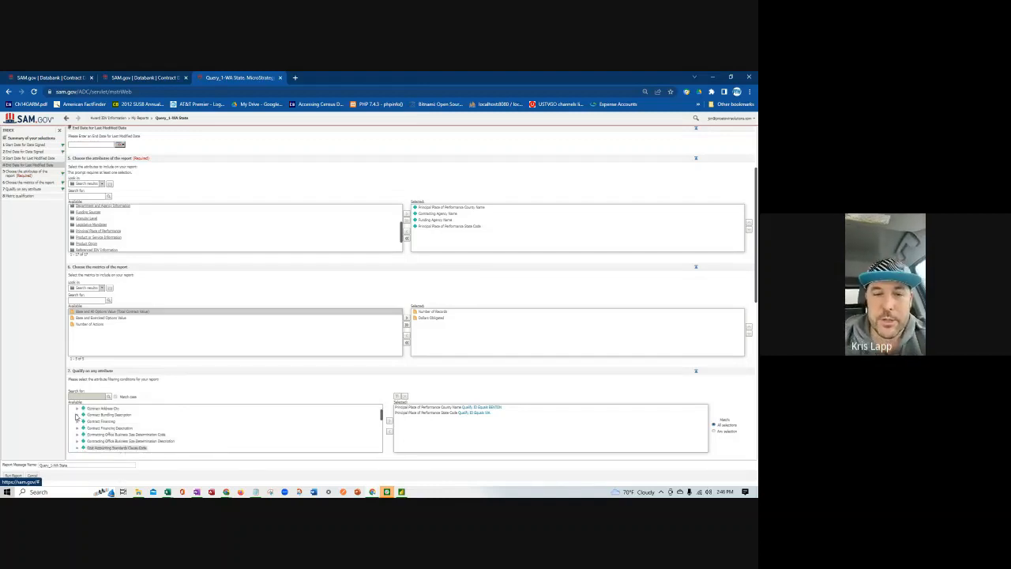
pyautogui.scroll(2, 76, 417)
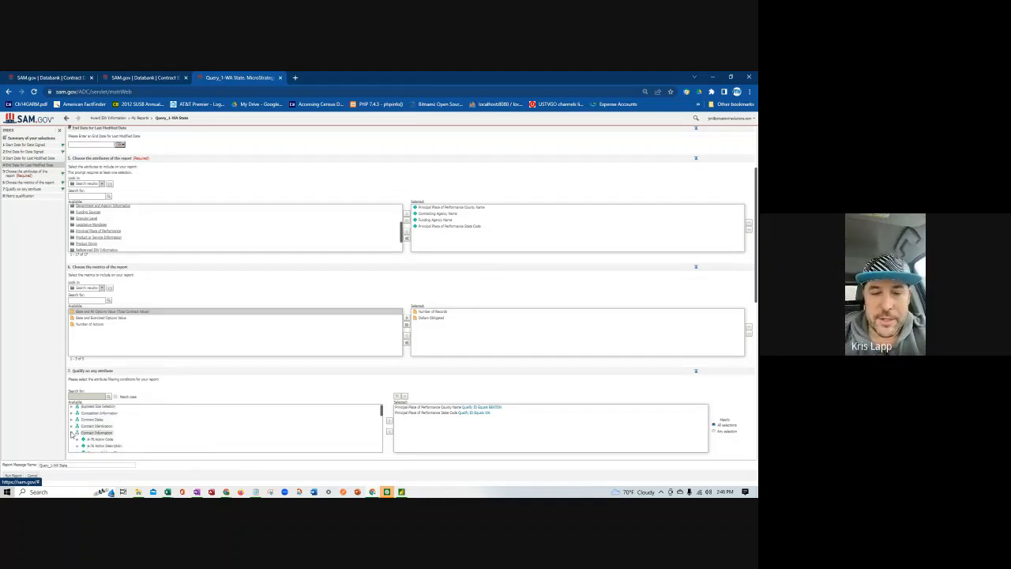
pyautogui.click(72, 433)
# Add a qualification on Funding Agency Name from Funding Sources that compares by ID using Equals
pyautogui.scroll(-2, 86, 427)
pyautogui.click(72, 414)
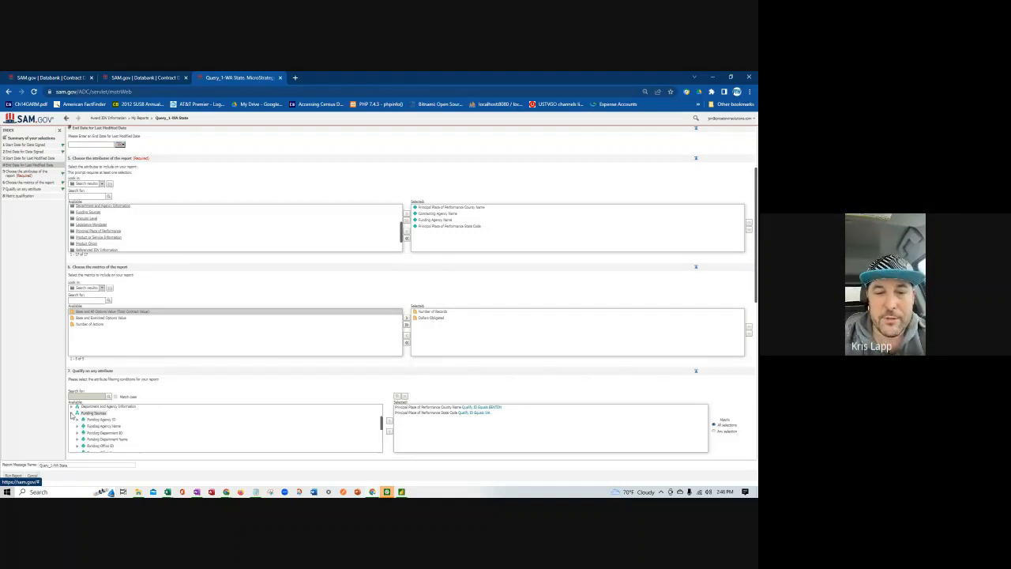
pyautogui.doubleClick(98, 425)
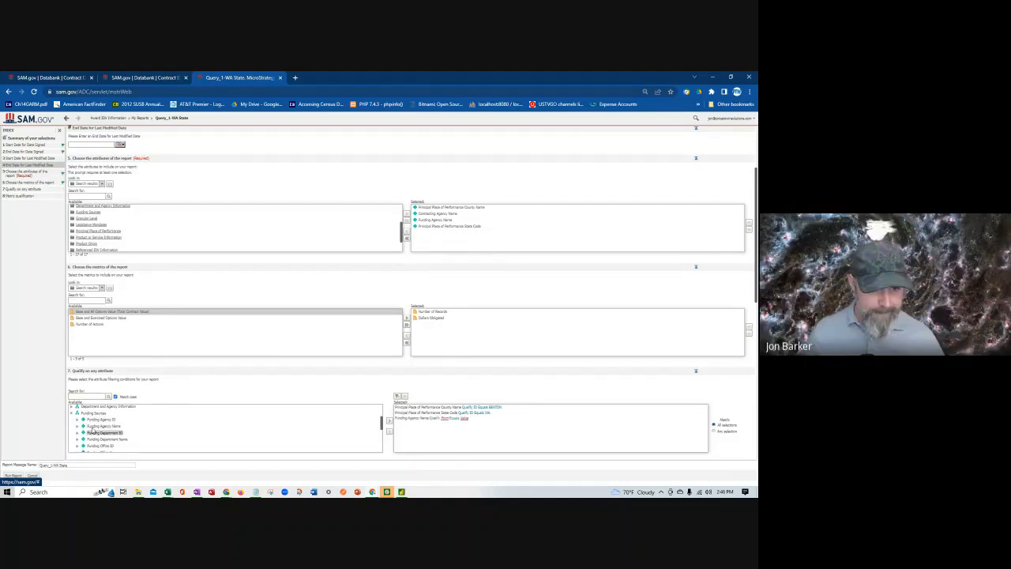
pyautogui.click(444, 419)
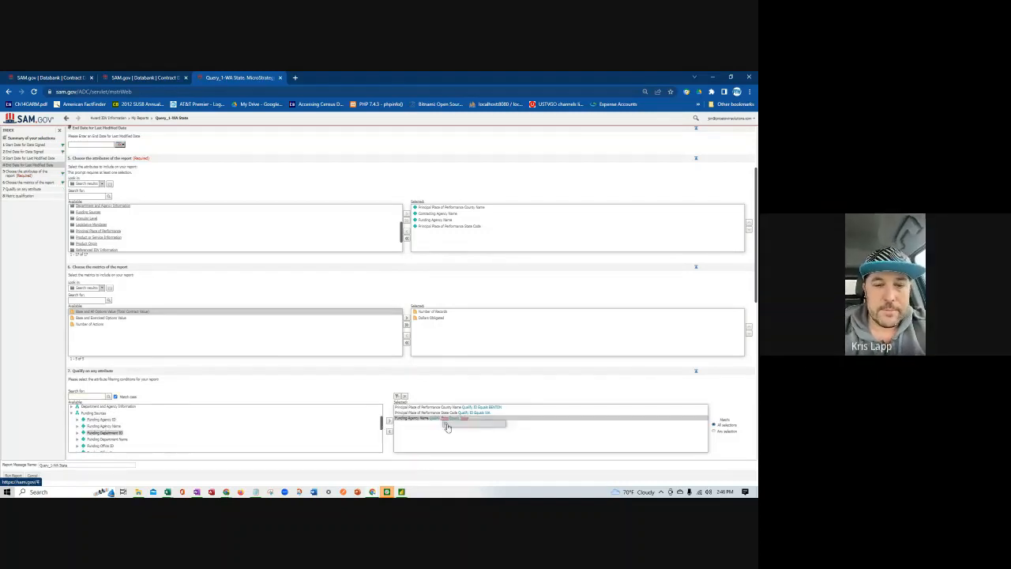
pyautogui.click(446, 425)
# Set the Funding Agency Name qualification's value to ENERGY, DEPARTMENT OF, searching the available agencies for ENERGY
pyautogui.click(461, 418)
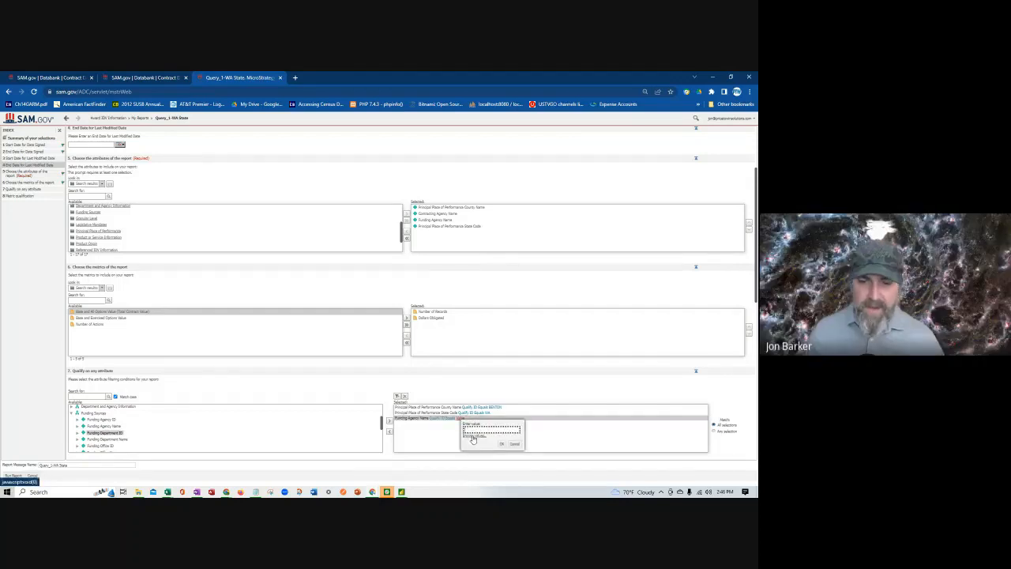
pyautogui.click(473, 436)
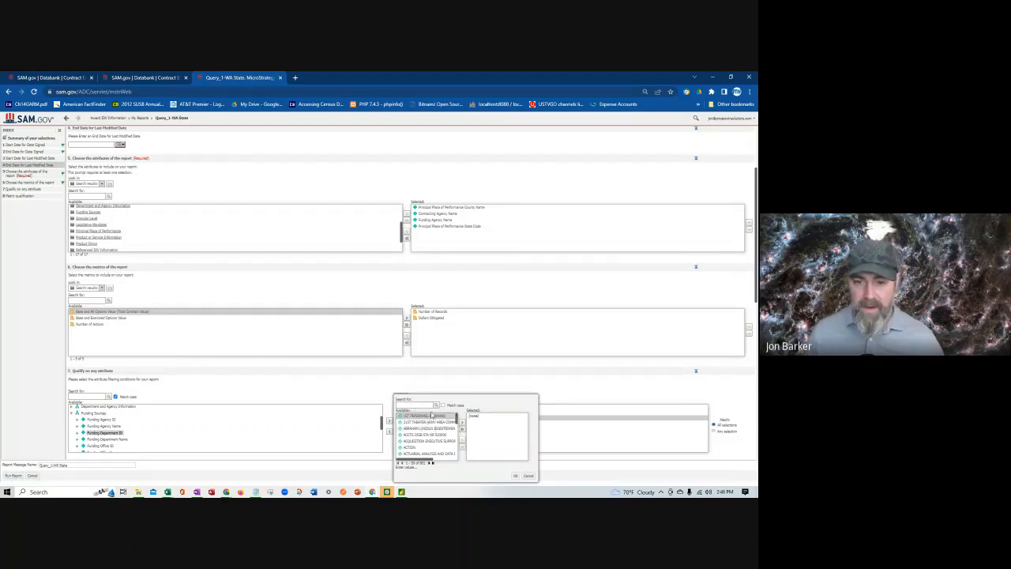
pyautogui.click(427, 406)
pyautogui.write('ene')
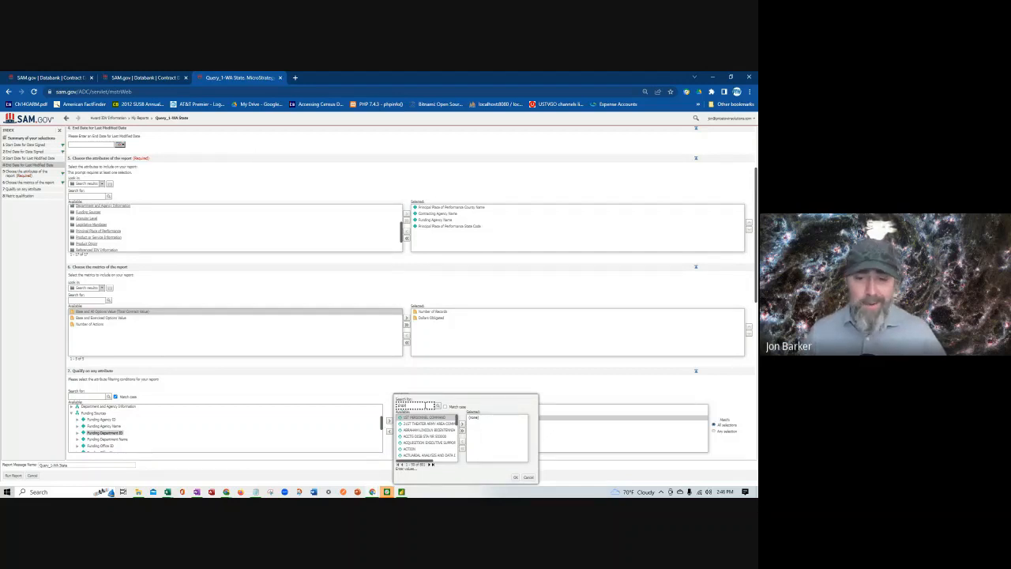
pyautogui.click(435, 404)
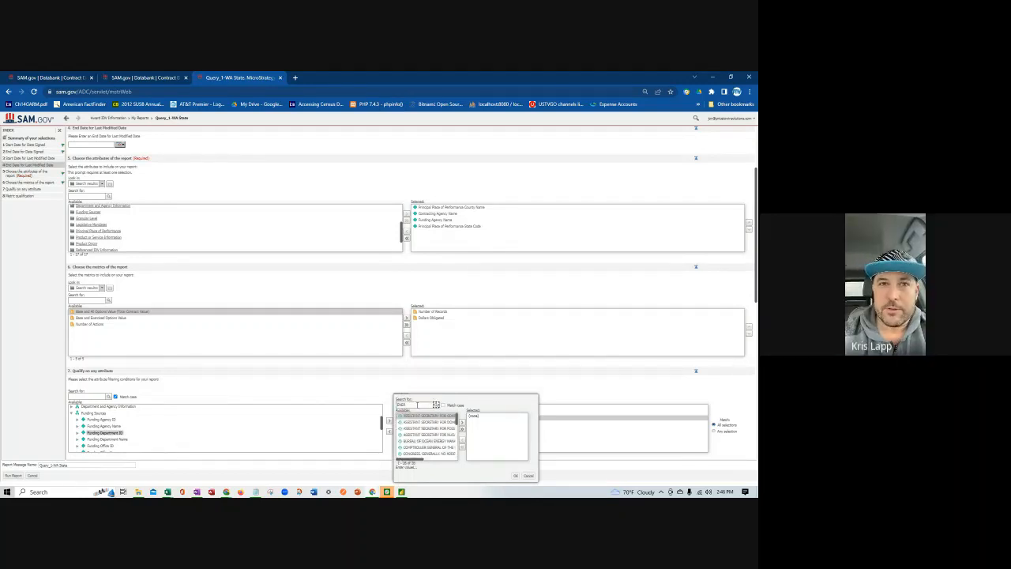
pyautogui.click(418, 405)
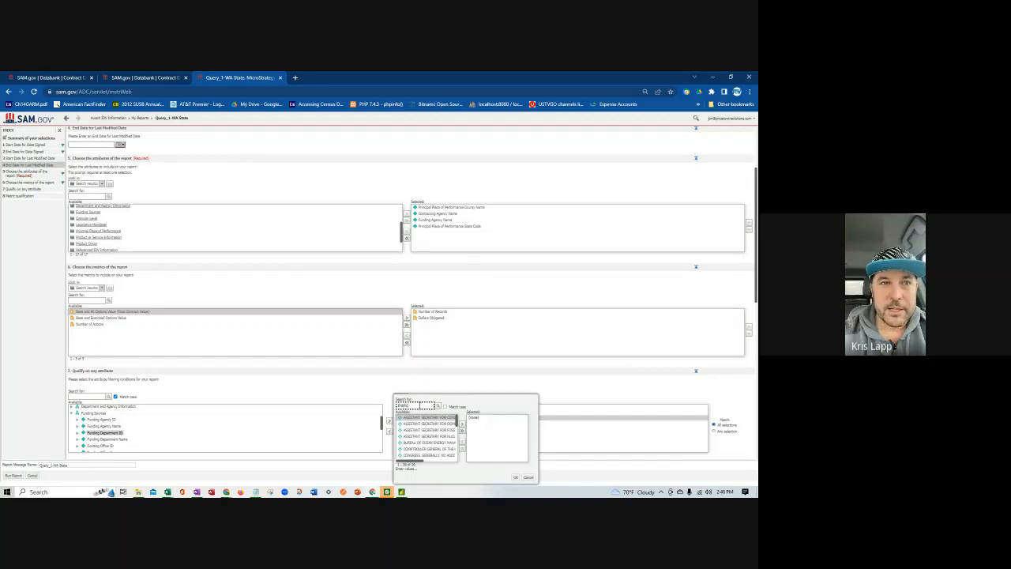
pyautogui.press('Return')
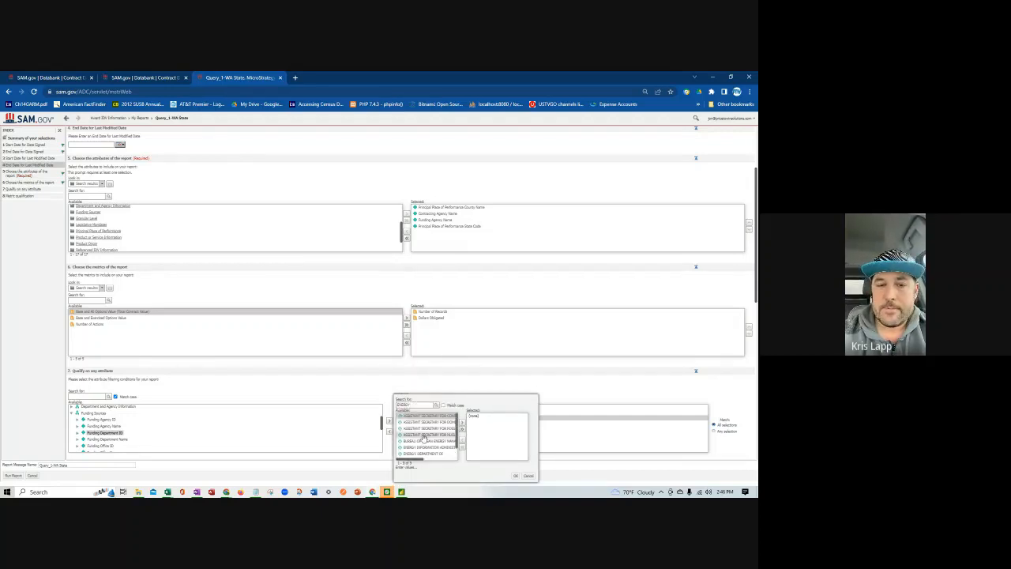
pyautogui.click(422, 454)
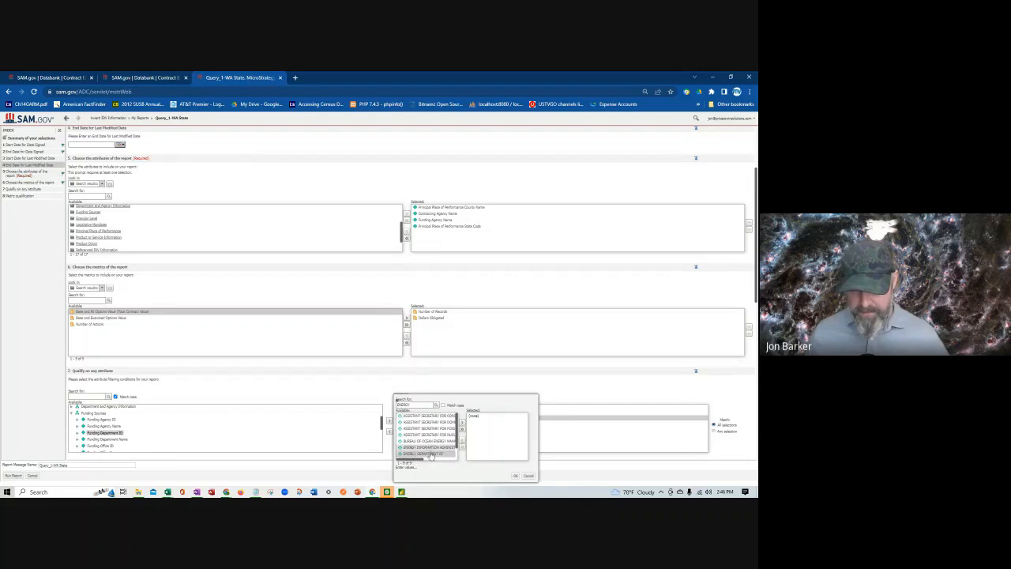
pyautogui.click(462, 421)
pyautogui.click(515, 477)
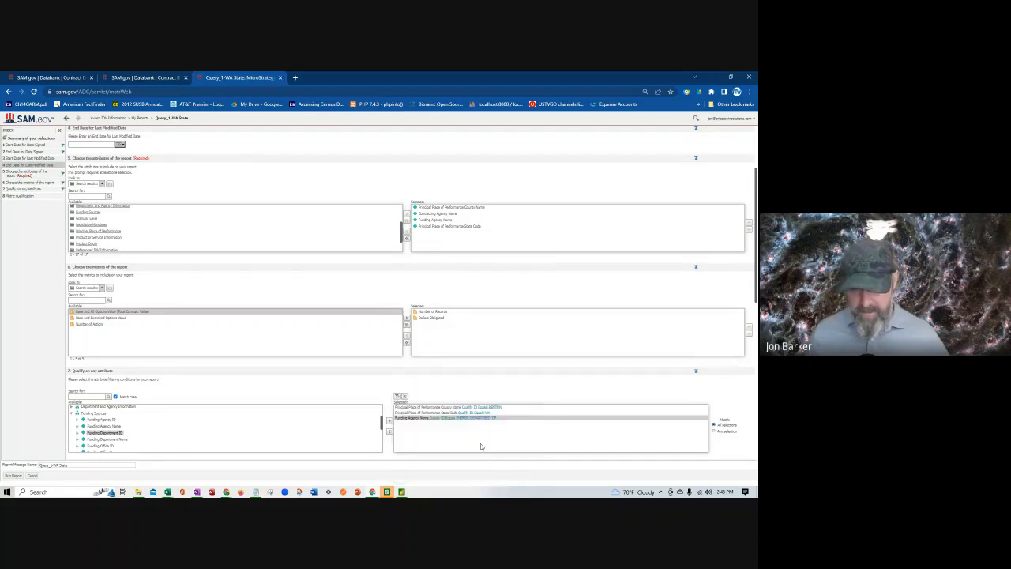
# Run the report with the added funding agency qualification and re-prompt it to bring back its selections
pyautogui.click(13, 475)
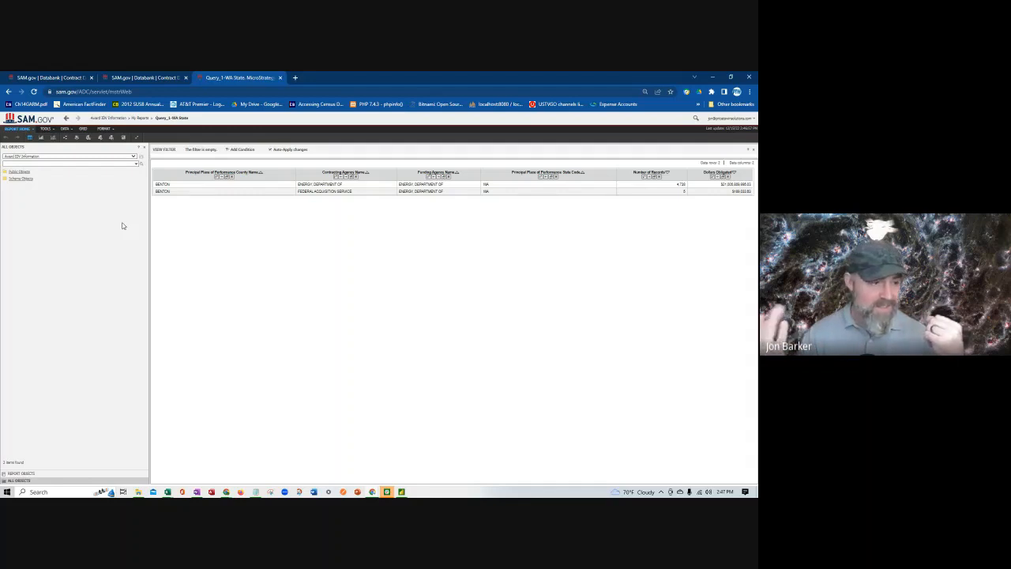
pyautogui.click(68, 129)
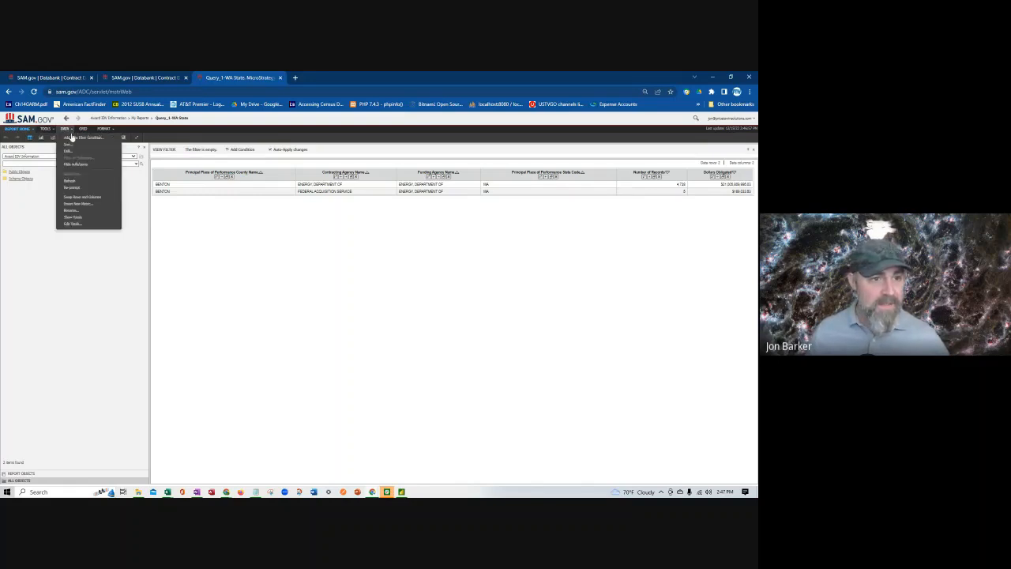
pyautogui.click(71, 188)
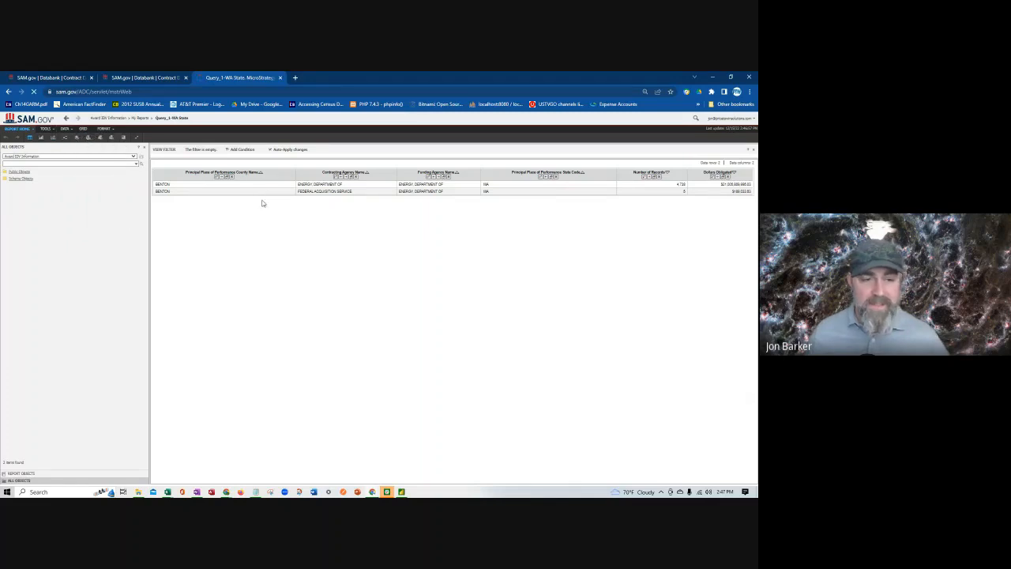